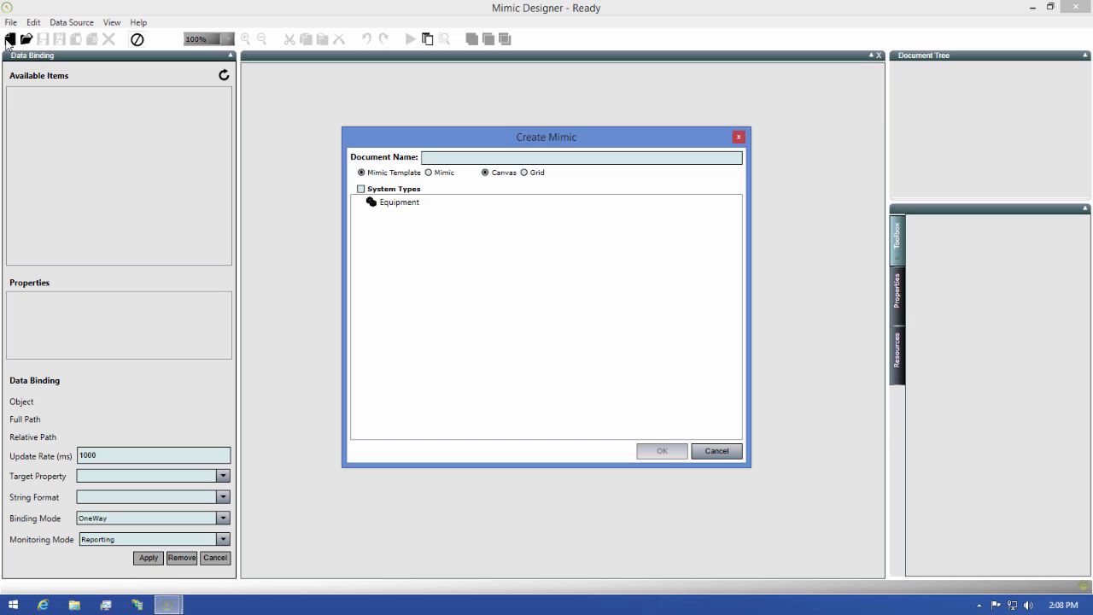
Create a plain Mimic document named 'Canvas Mimic' using the Canvas type.
click(428, 173)
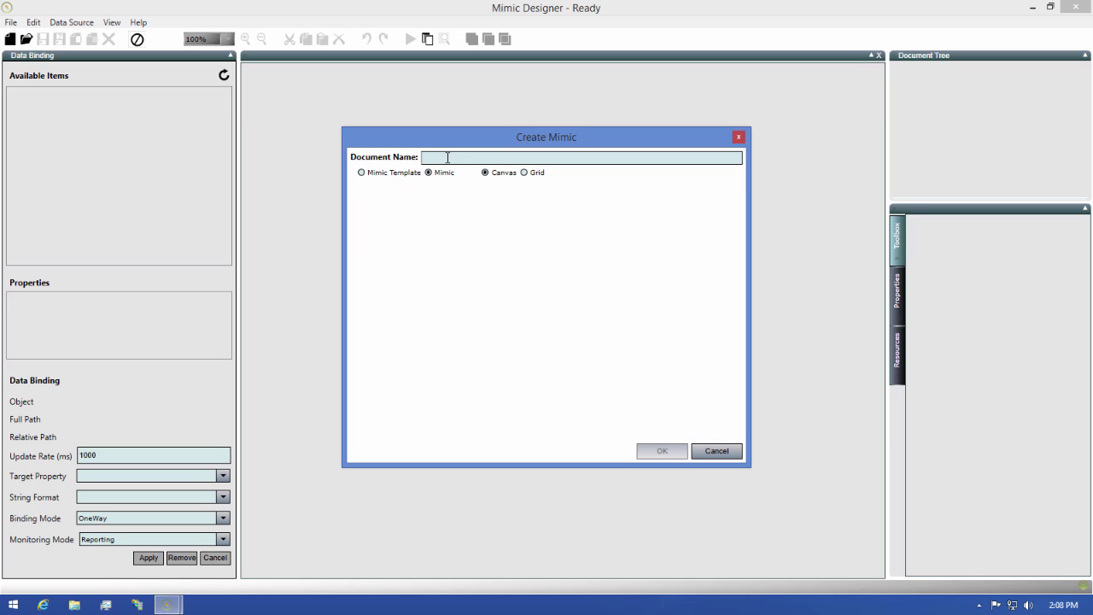
click(448, 157)
text(Canvas Mim)
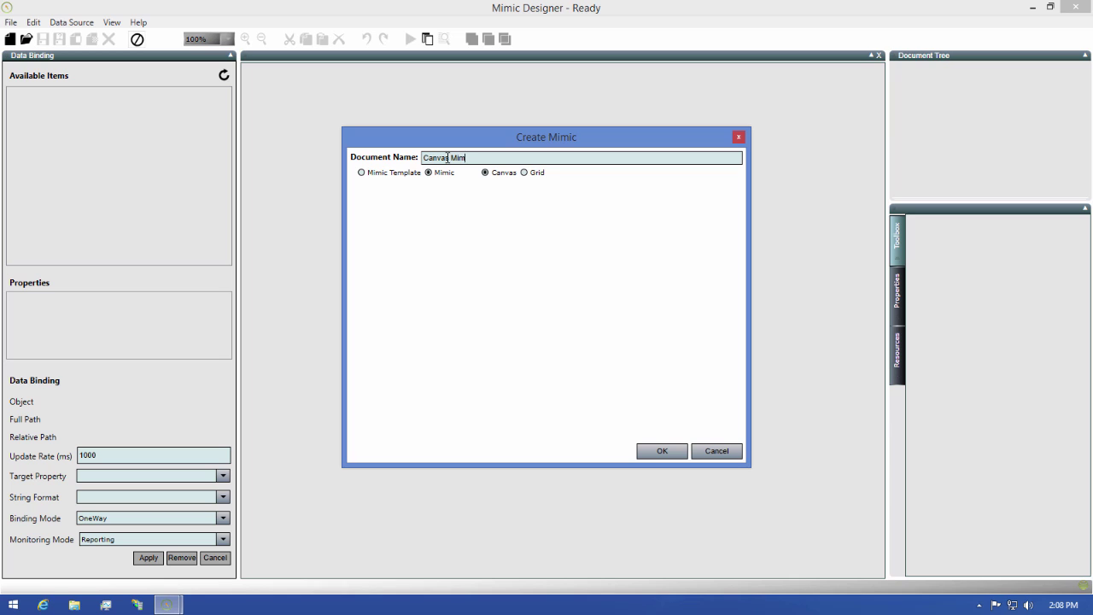
text(ic)
click(660, 451)
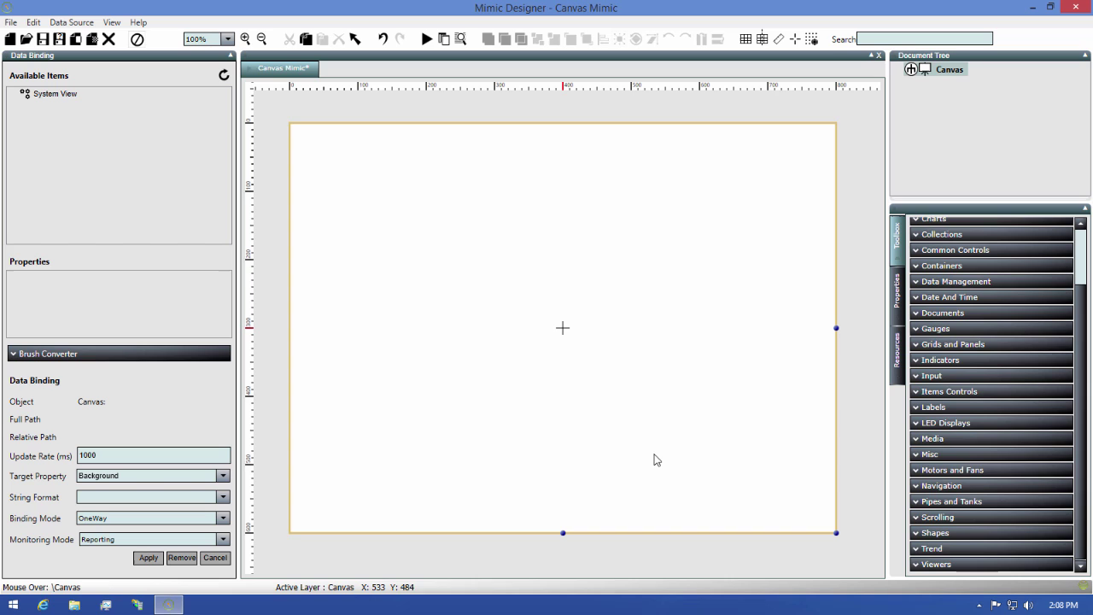
Place a radial gauge near the top-left of the canvas.
click(939, 331)
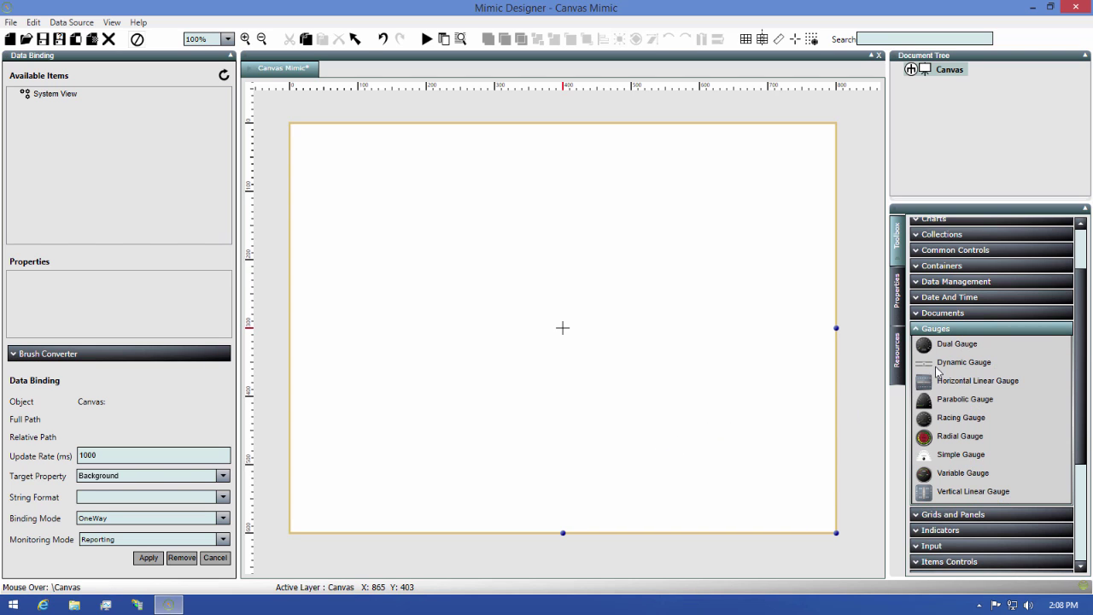
click(927, 437)
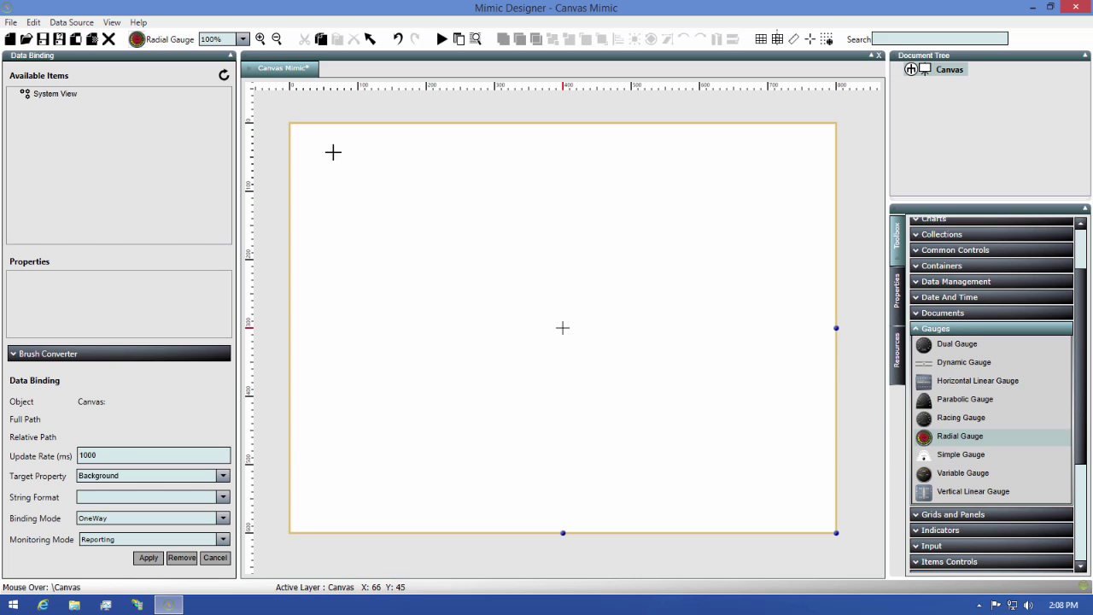
drag(327, 149, 522, 327)
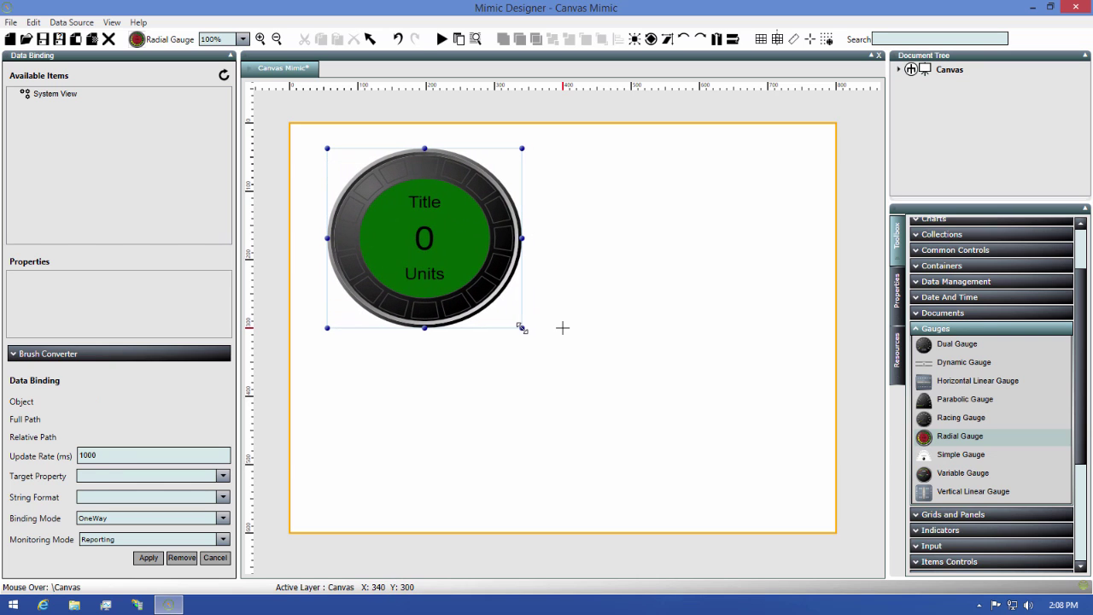
Draw a blue rectangle in the lower right of the canvas.
click(935, 329)
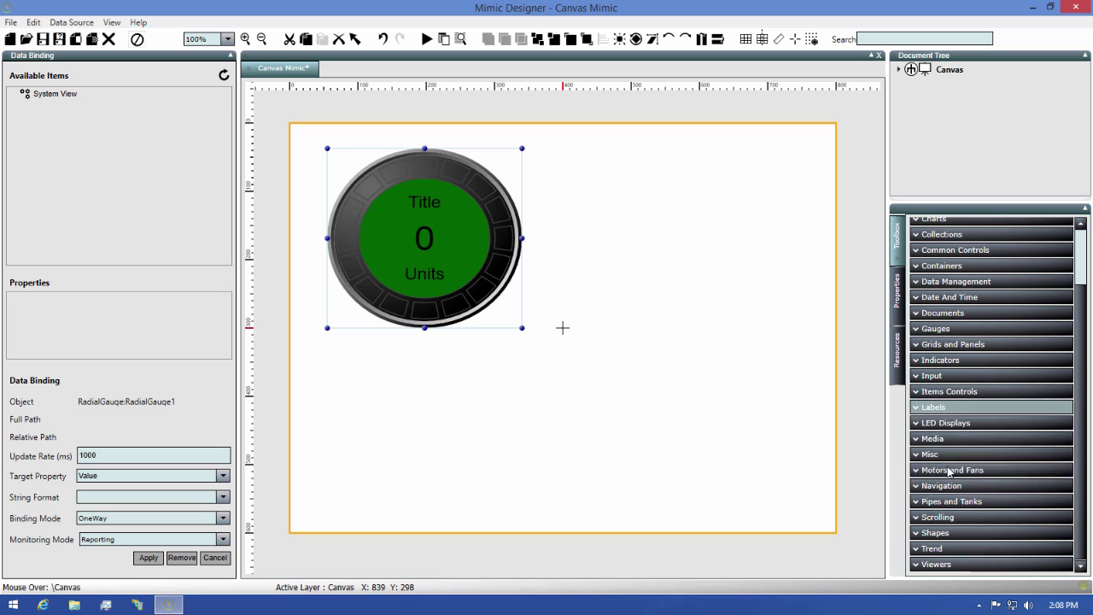
click(946, 534)
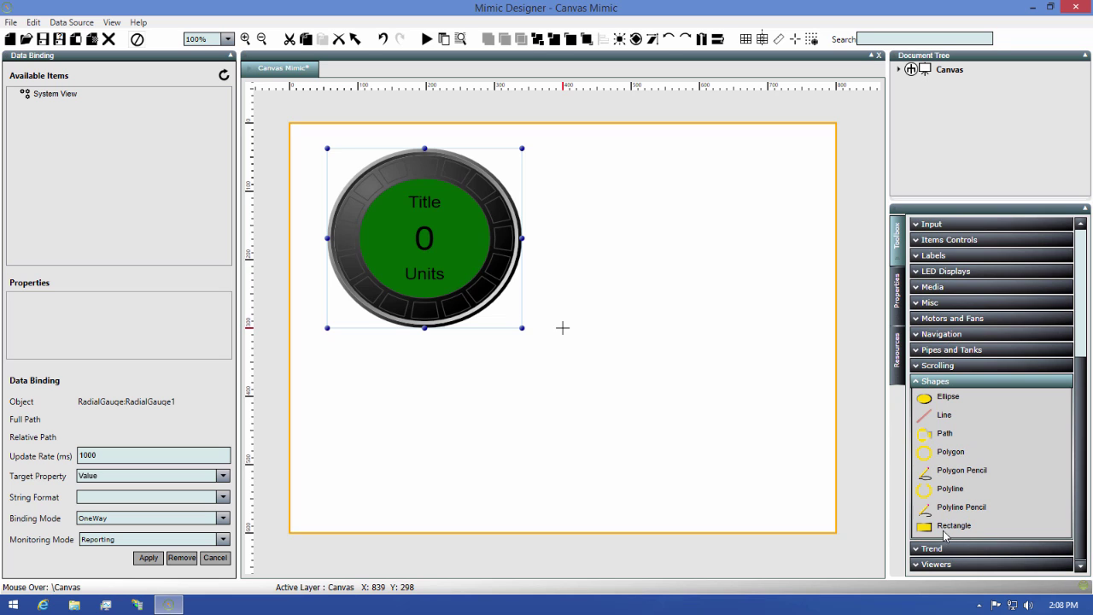
click(945, 526)
drag(549, 308, 800, 517)
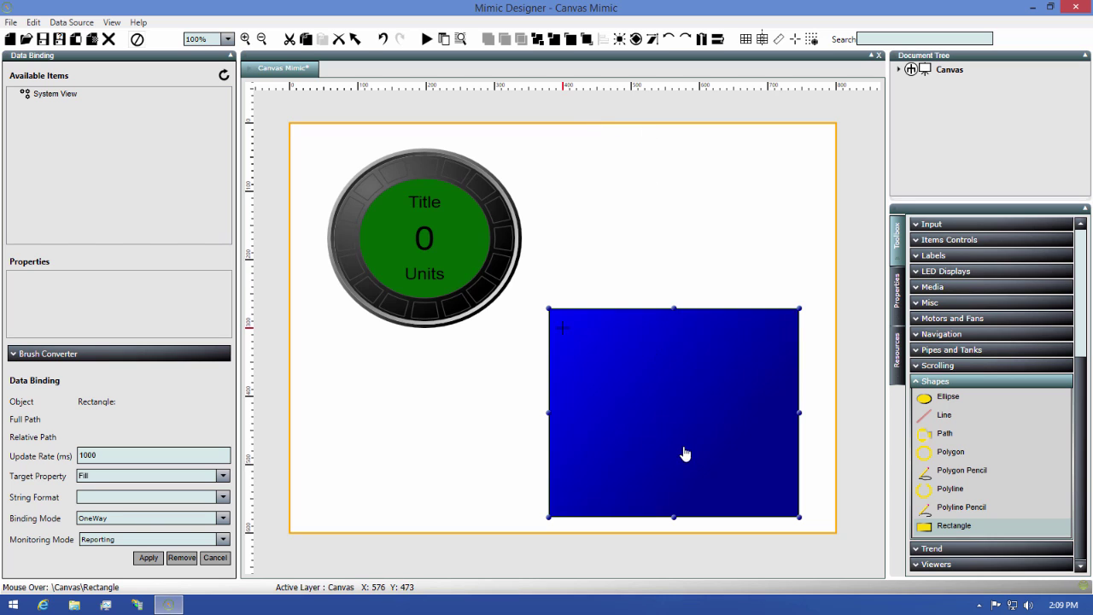
Move the rectangle up-left onto the gauge and bring the gauge forward.
drag(679, 452, 556, 367)
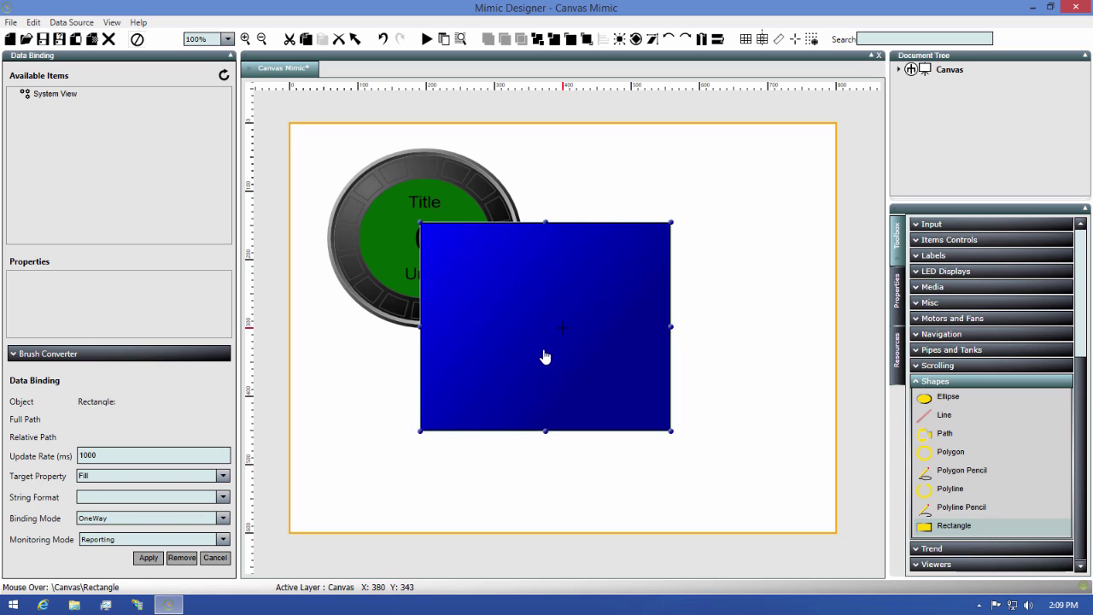
click(444, 171)
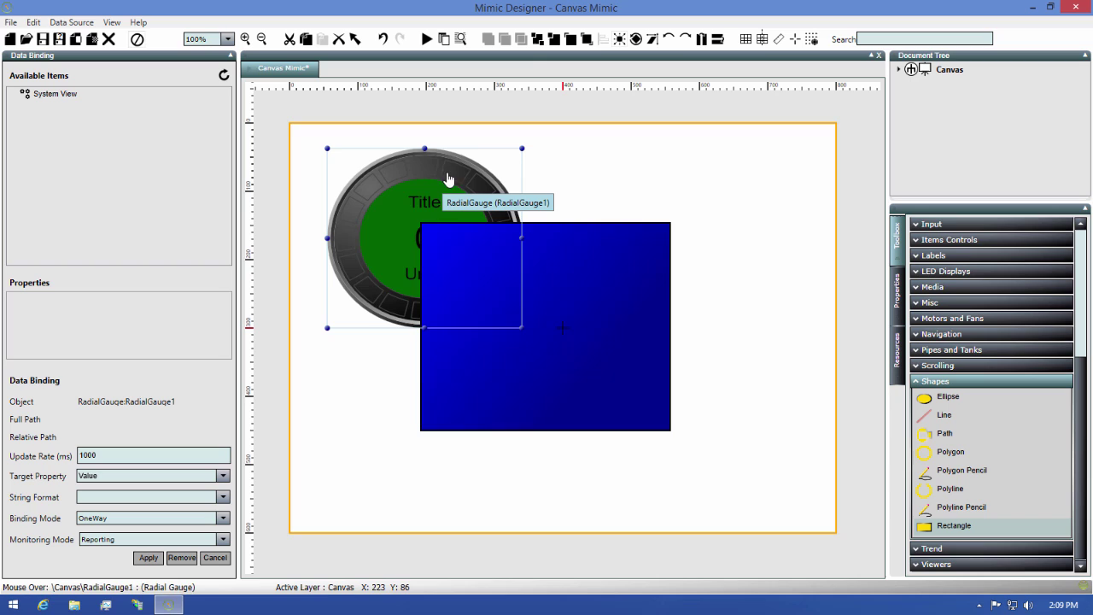
click(570, 40)
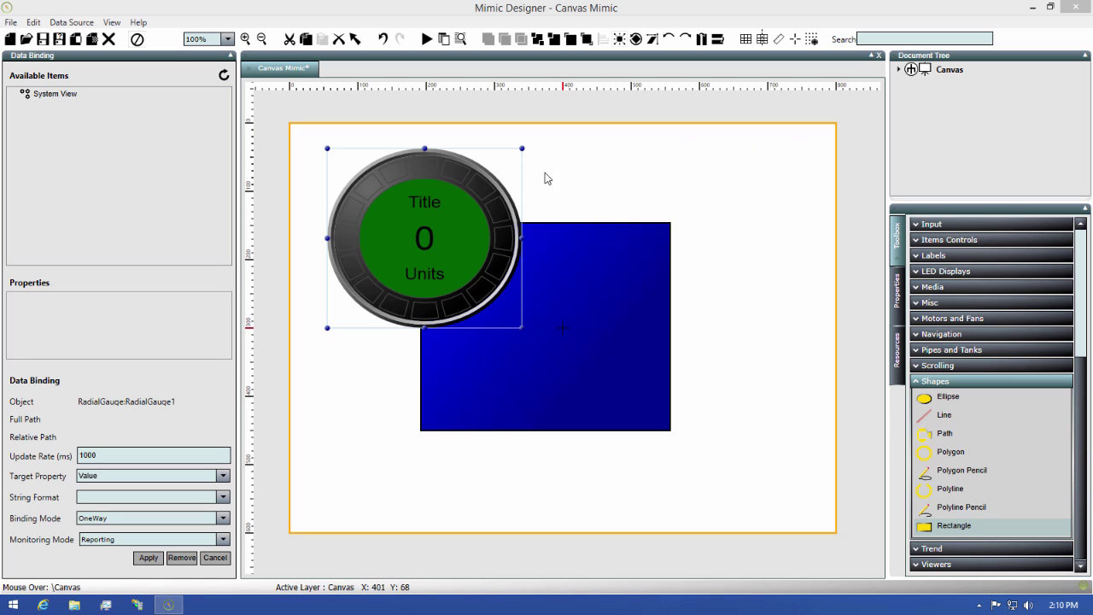
Select gauge and rectangle, then apply Align Centers and Align Middles.
drag(560, 176, 472, 320)
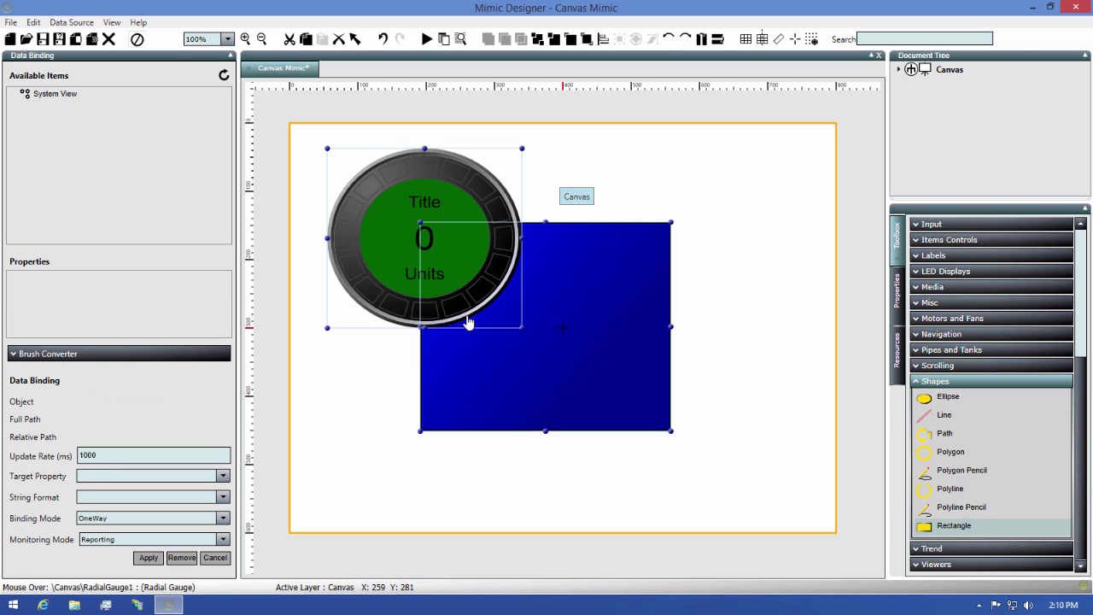
click(603, 39)
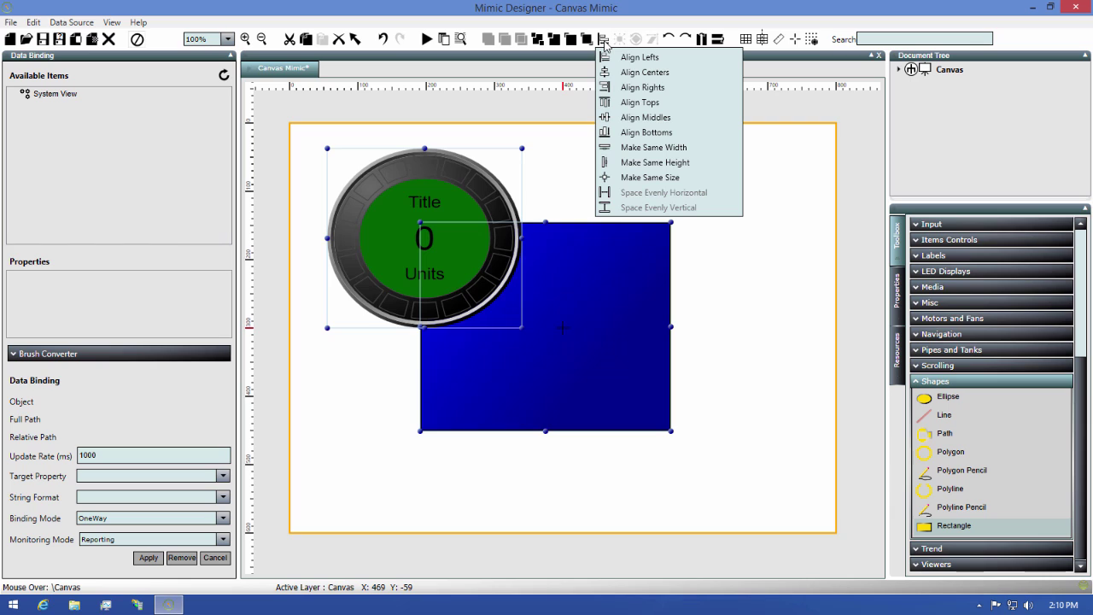
click(638, 77)
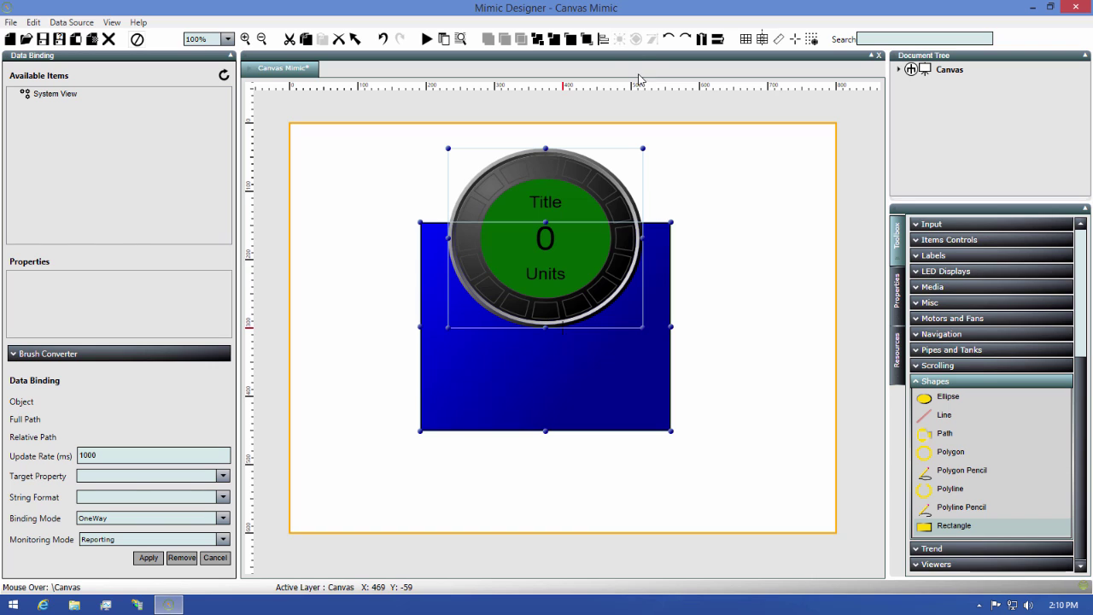
click(603, 39)
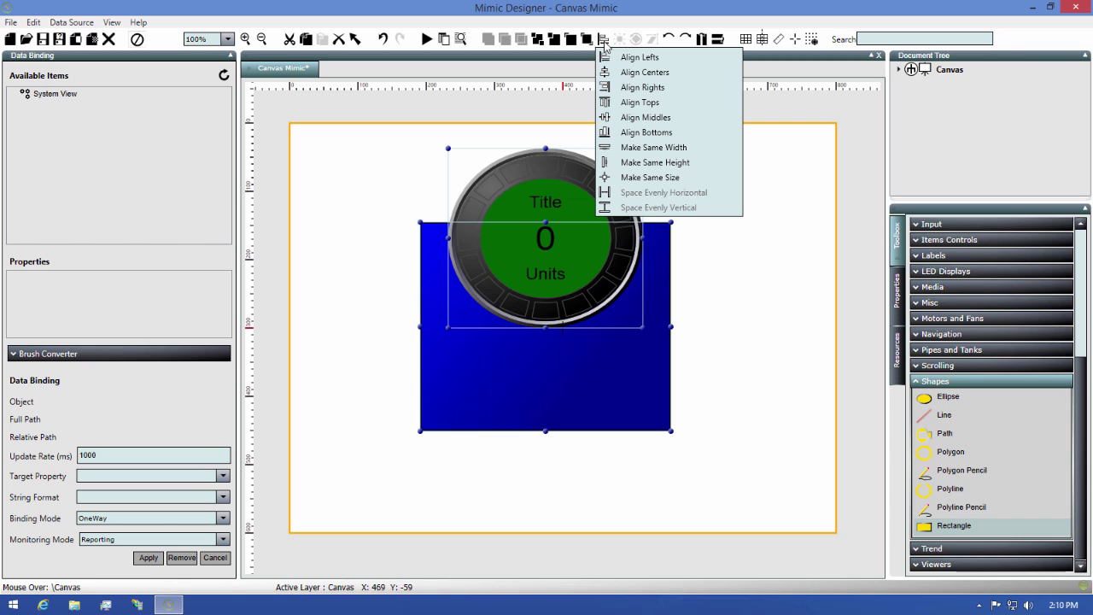
click(631, 119)
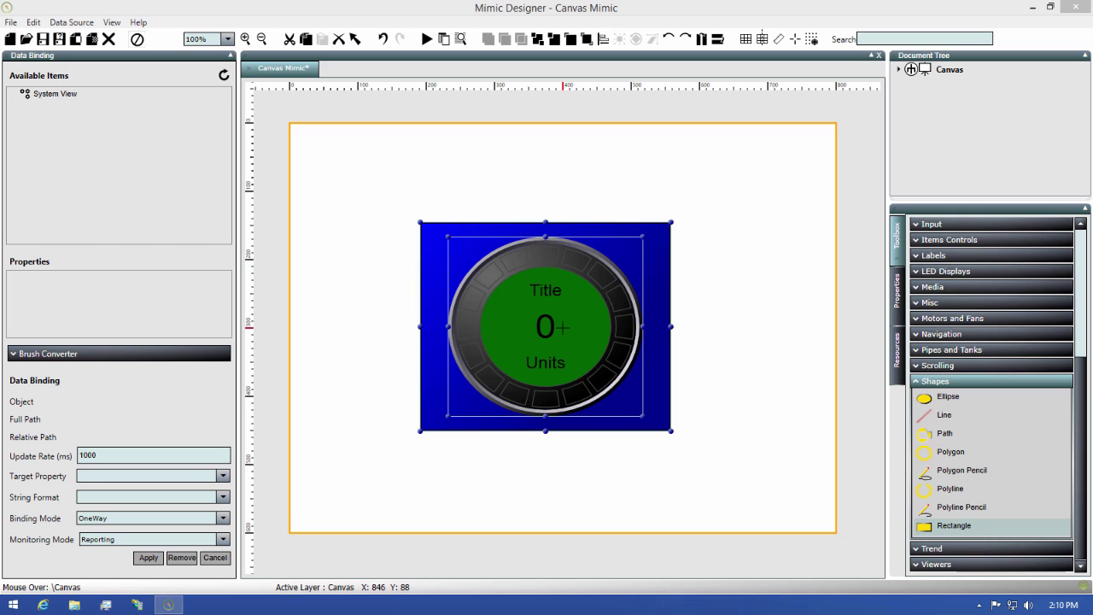
click(721, 311)
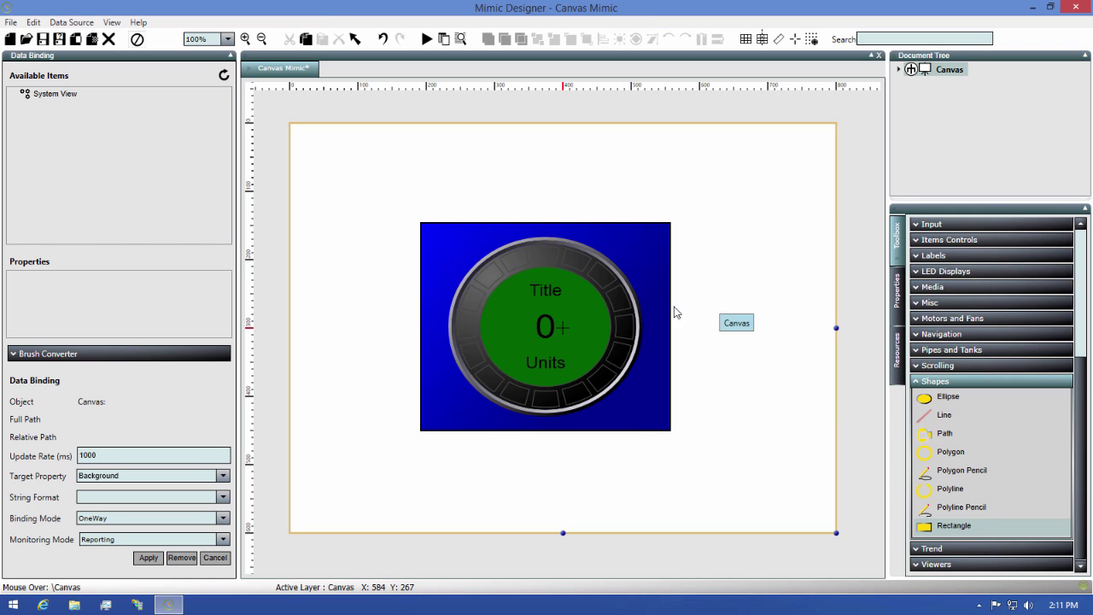
mouse_move(556, 322)
mouse_down()
mouse_move(639, 320)
mouse_move(559, 323)
mouse_up()
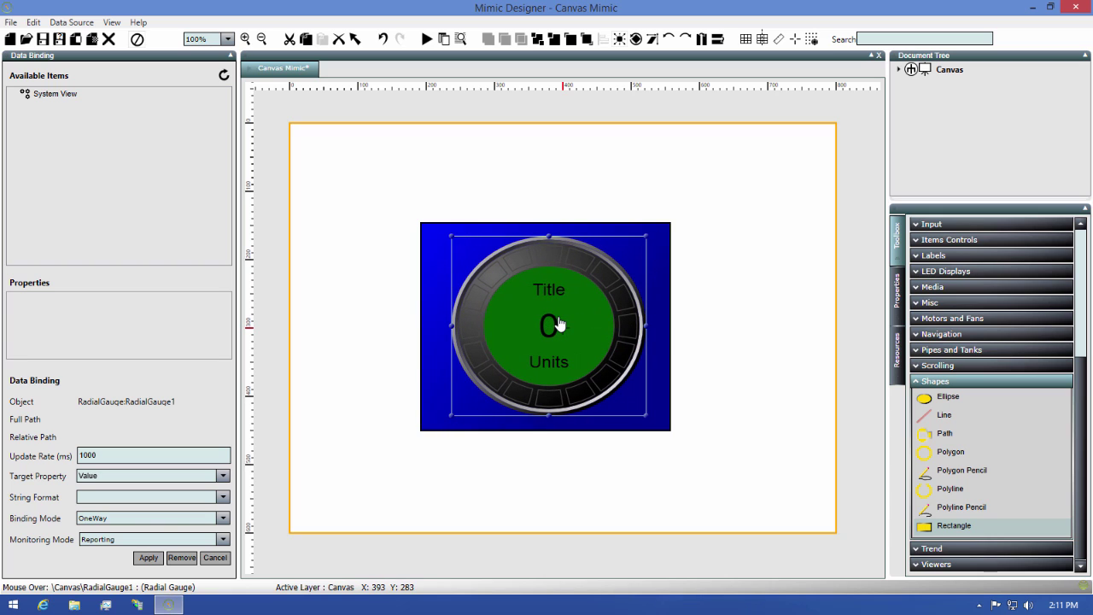
key(ctrl+z)
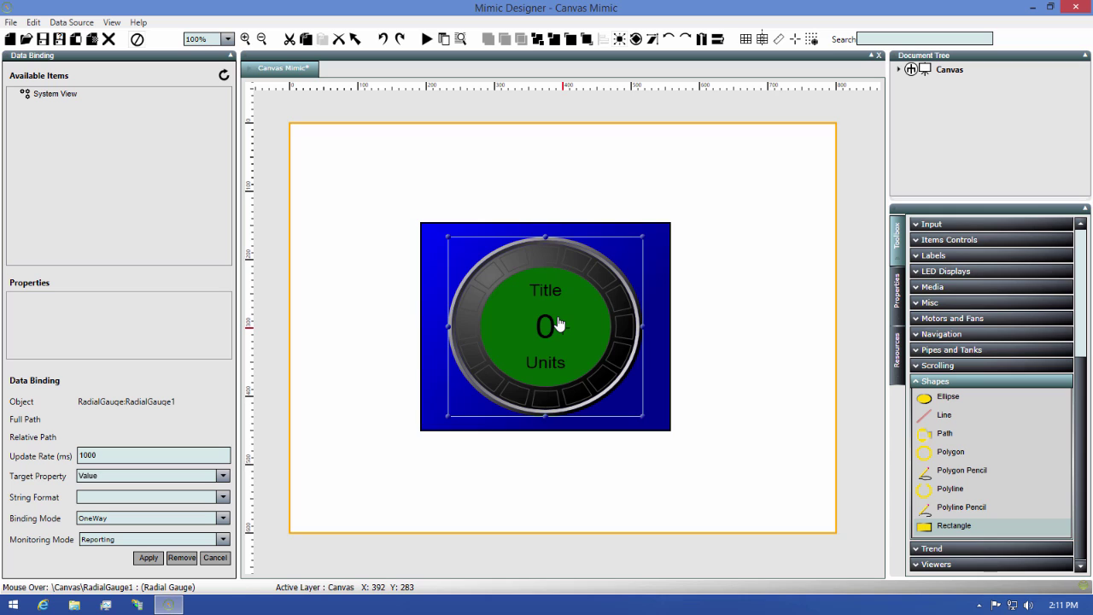
click(663, 384)
click(544, 306)
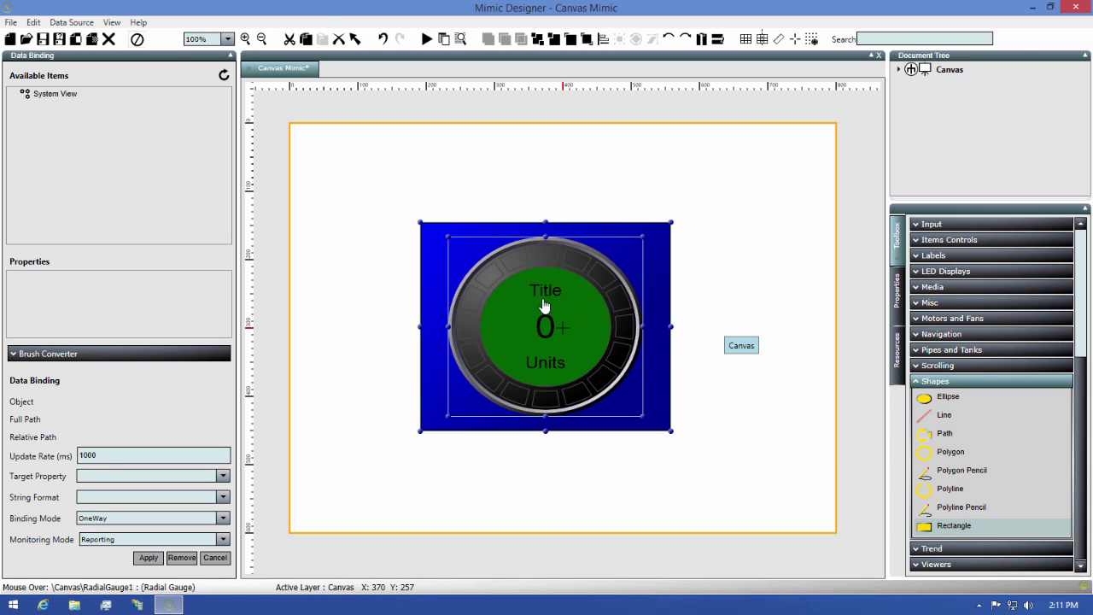
Group gauge and rectangle as Viewbox + Canvas, then nudge the group up and resize it.
right_click(544, 306)
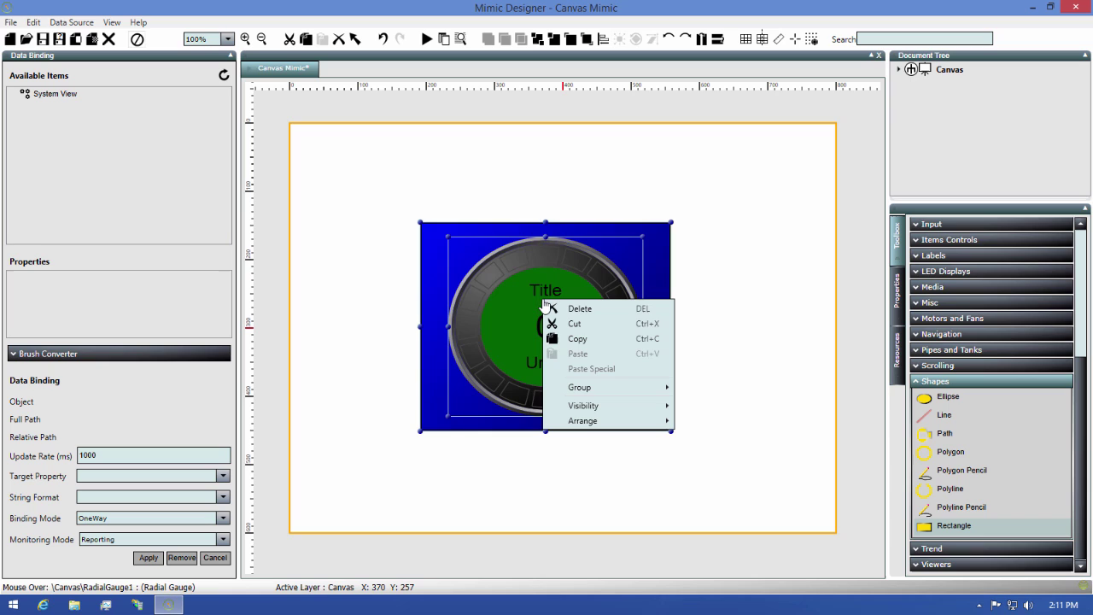
mouse_move(588, 389)
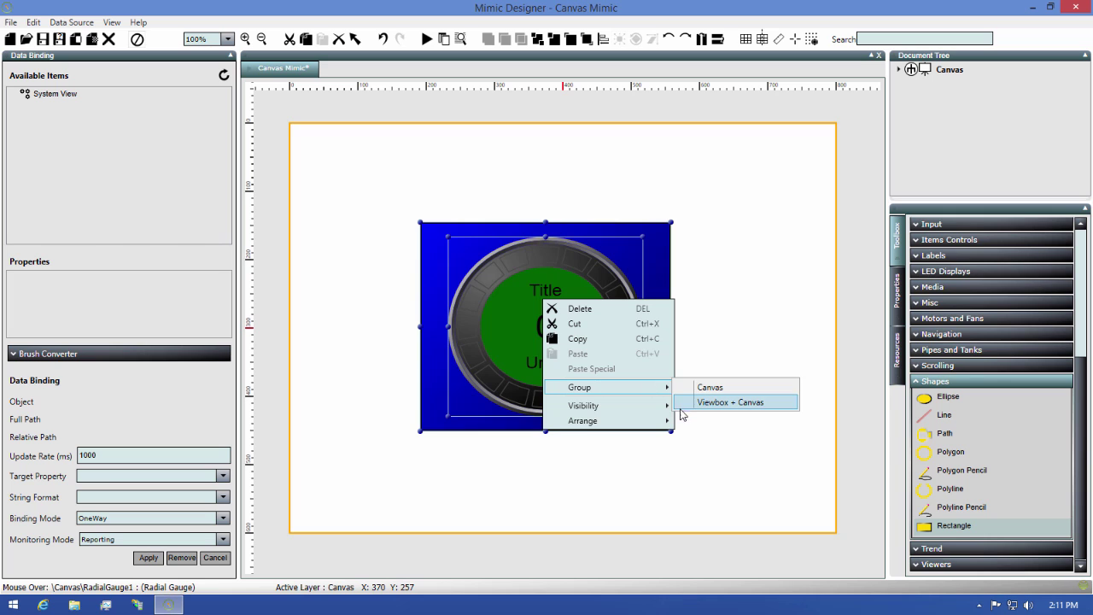
click(694, 402)
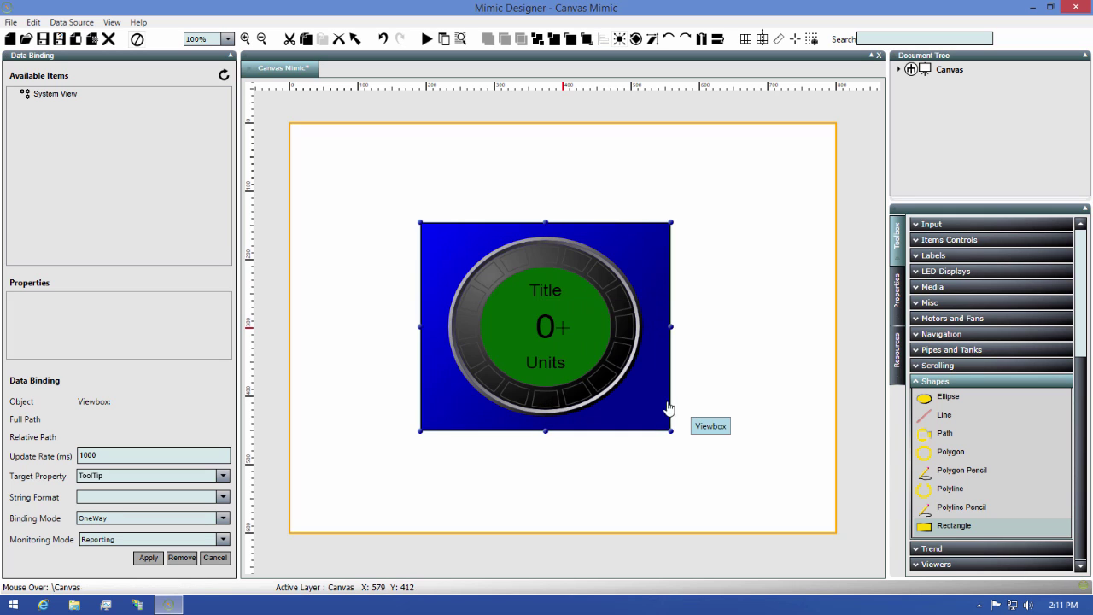
drag(572, 379, 573, 356)
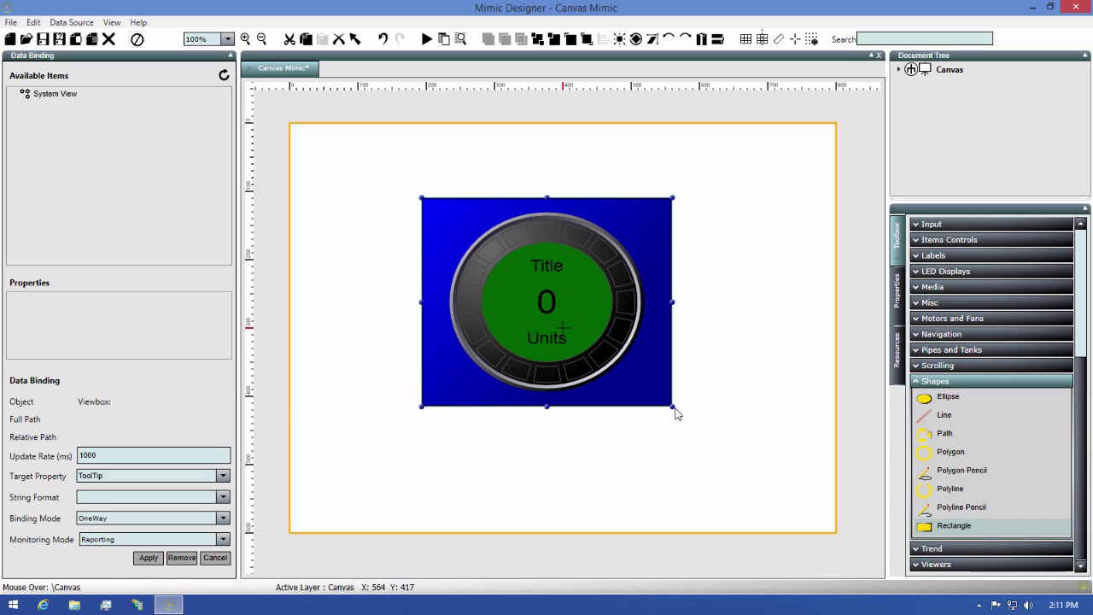
mouse_move(669, 406)
mouse_down()
mouse_move(590, 345)
mouse_move(658, 385)
mouse_move(595, 341)
mouse_move(666, 434)
mouse_move(654, 398)
mouse_move(611, 361)
mouse_move(671, 408)
mouse_up()
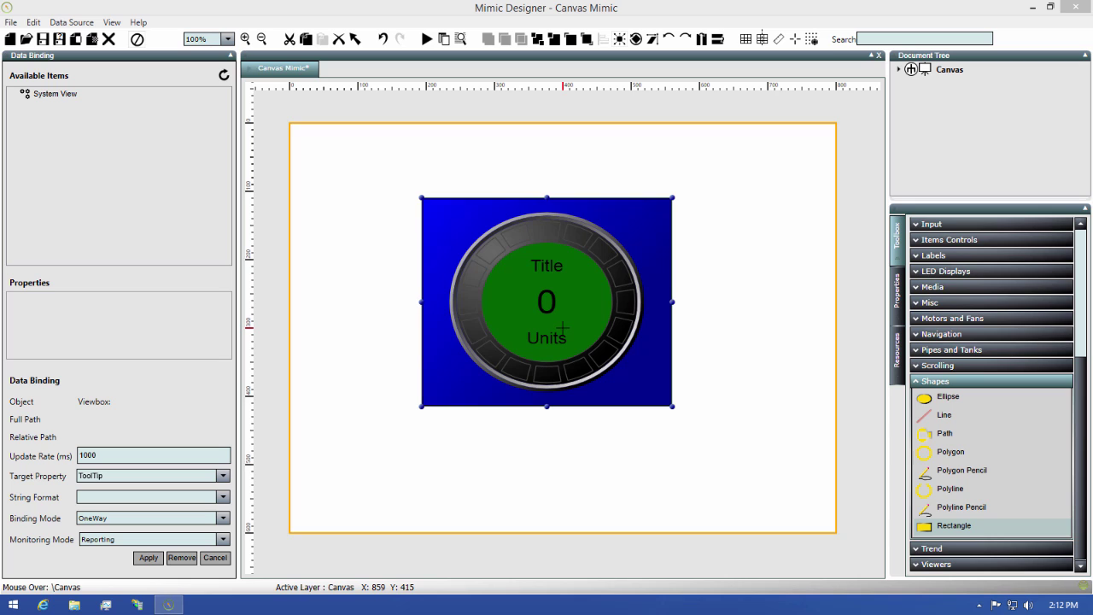
Edit the group's layer and select the Rectangle inside the Viewbox.
right_click(597, 313)
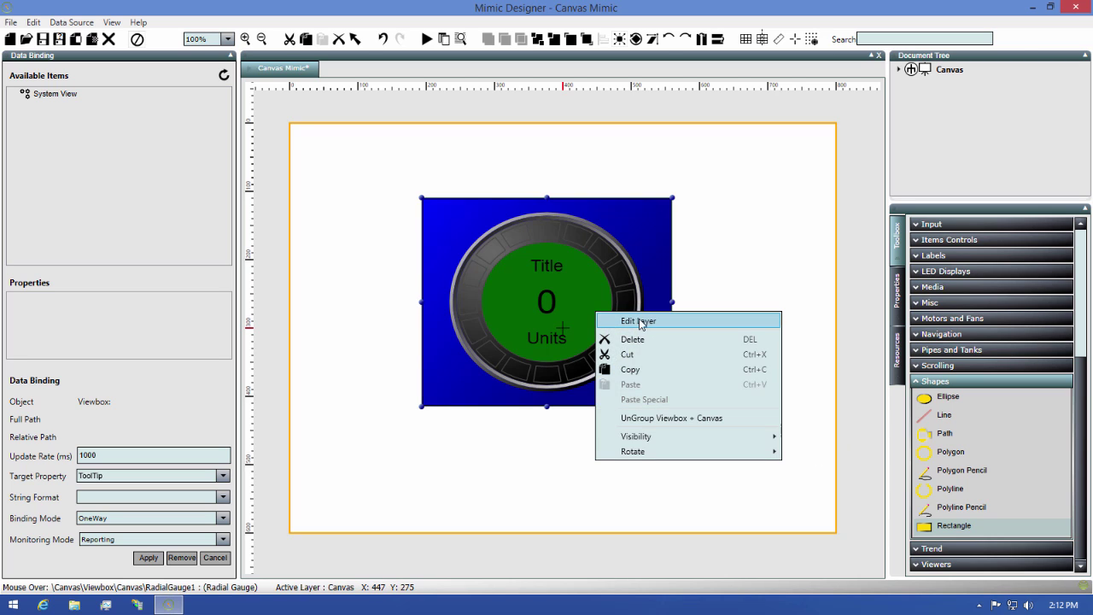
click(642, 322)
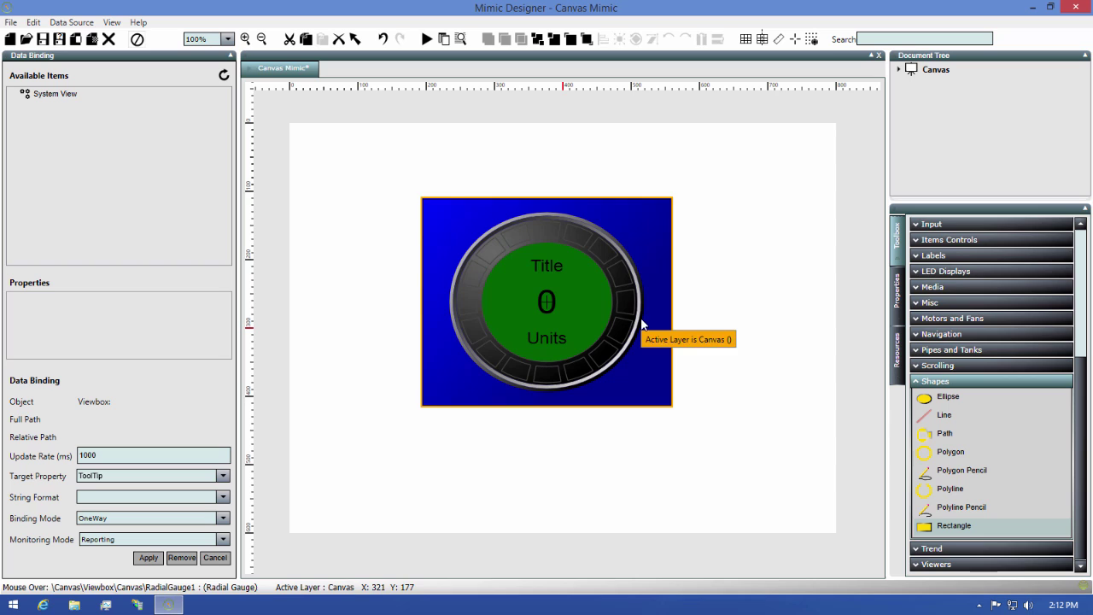
click(718, 262)
click(898, 70)
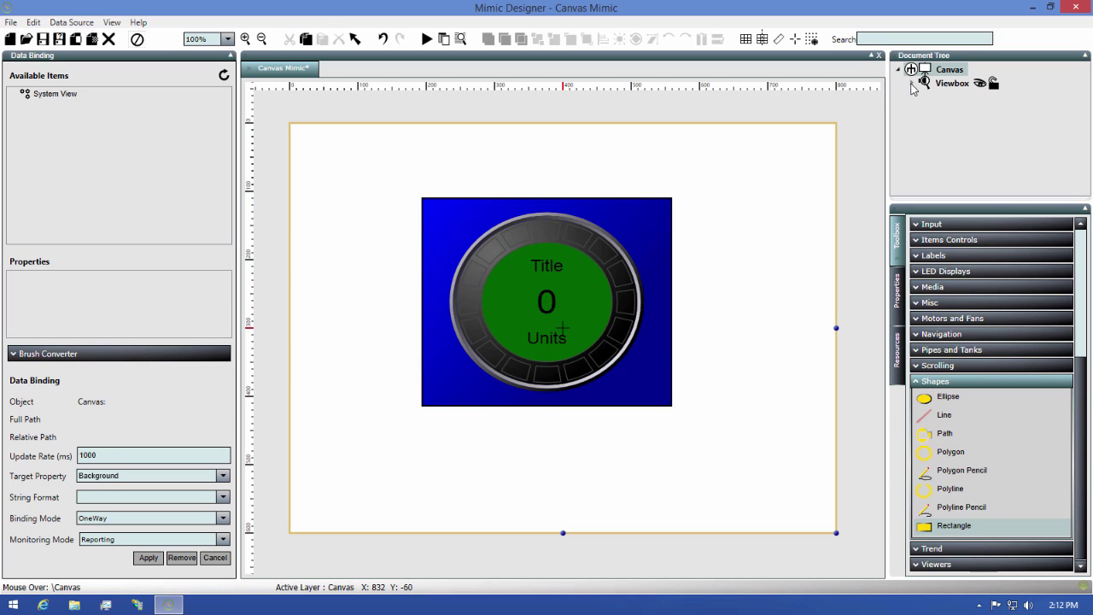
click(912, 83)
click(924, 96)
click(968, 111)
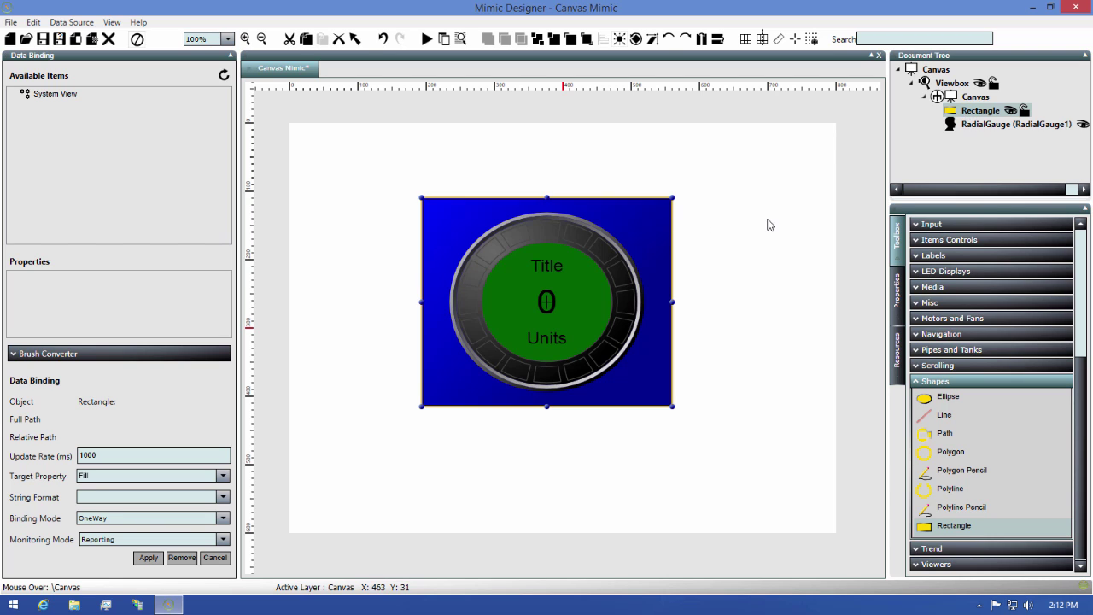
Give the Rectangle a solid CornflowerBlue fill brush.
click(899, 290)
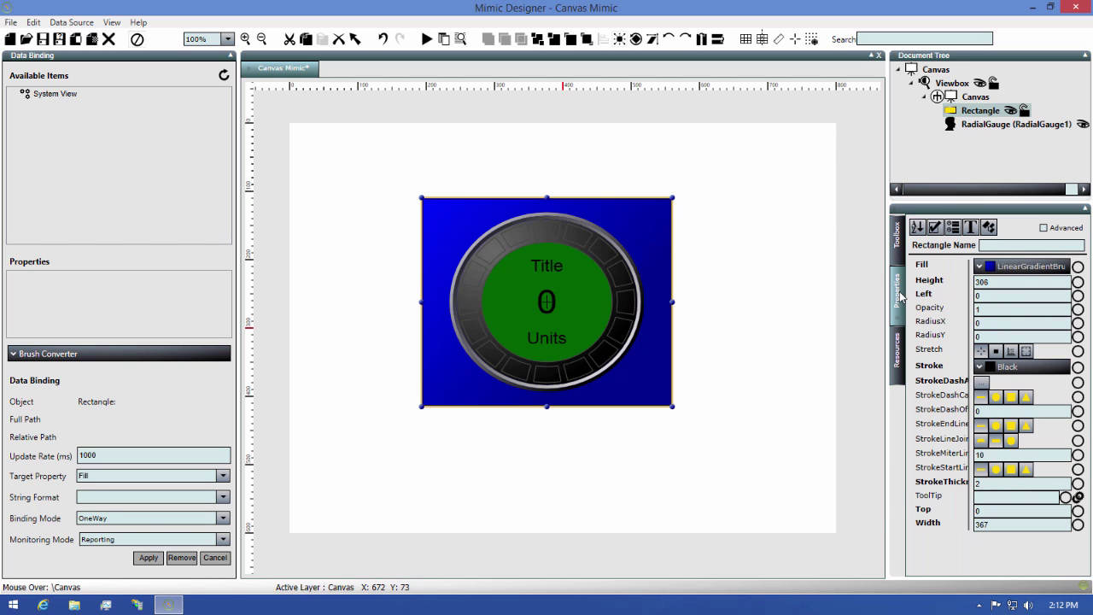
click(1023, 267)
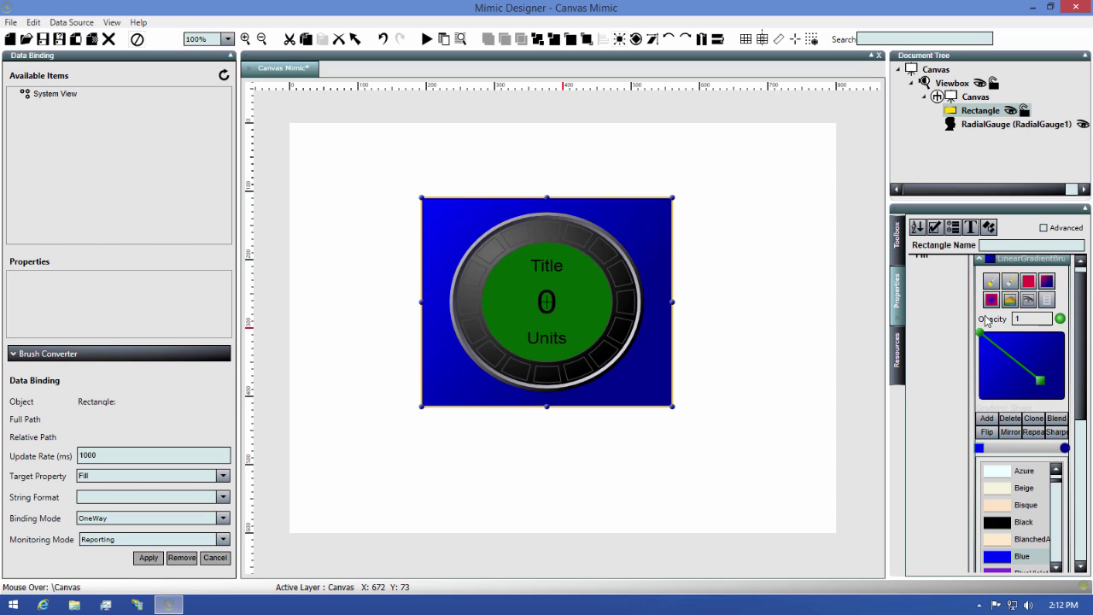
click(991, 281)
scroll(1002, 373, down, 6)
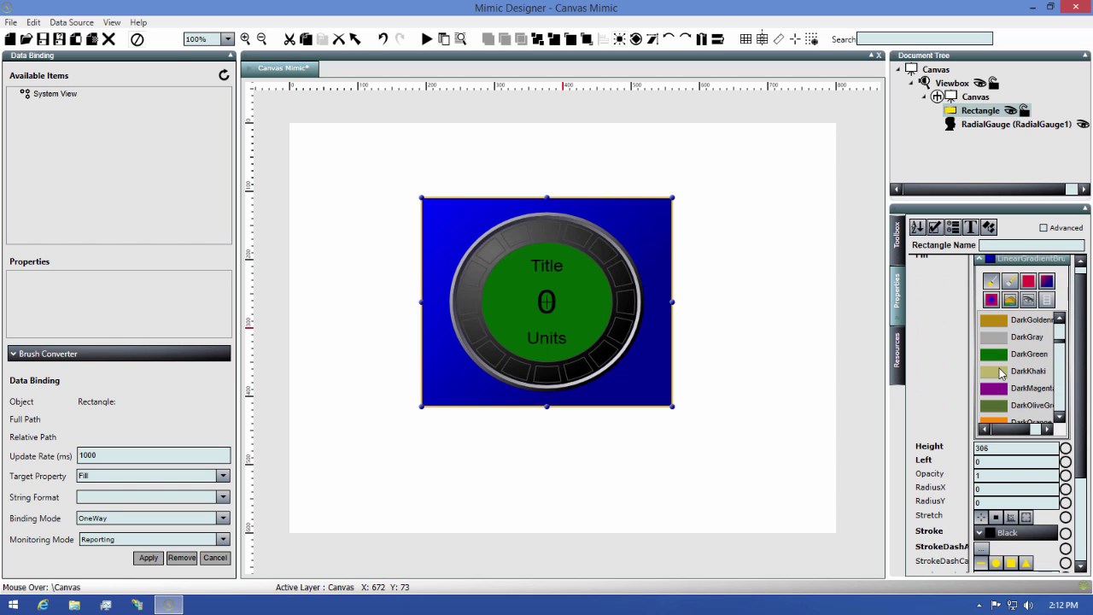
scroll(1002, 373, up, 3)
click(1006, 322)
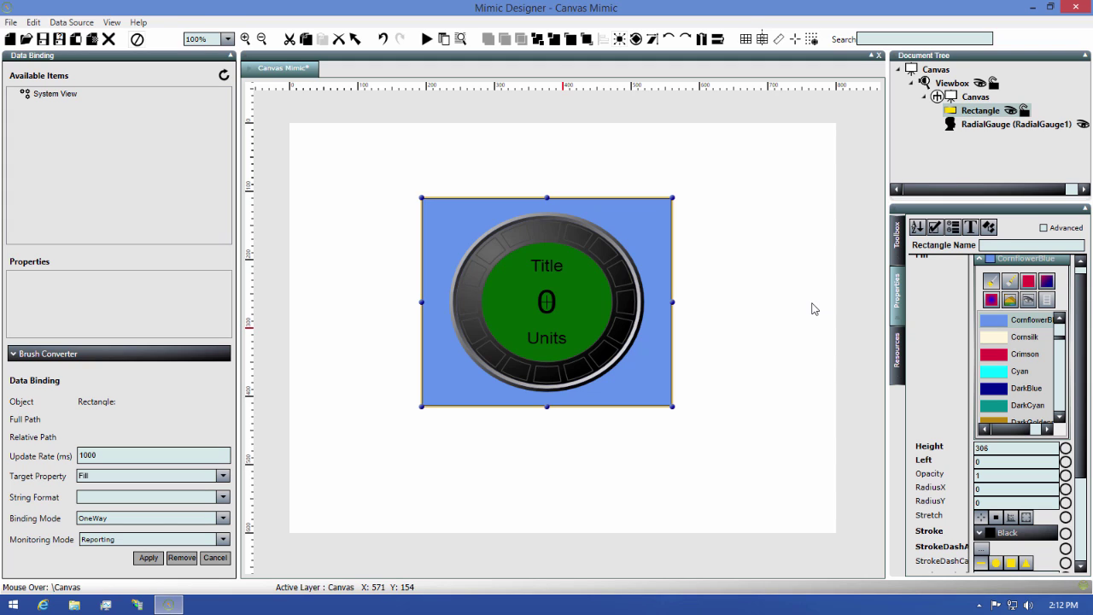
click(745, 236)
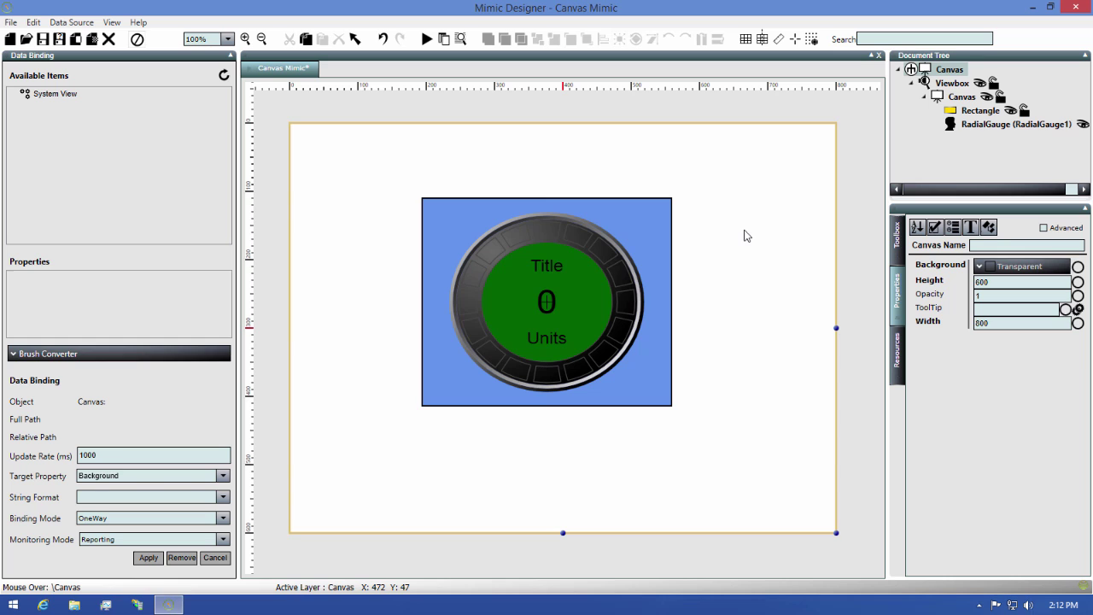
Delete the gauge Viewbox and draw a new large rectangle on the canvas.
click(620, 274)
key(Delete)
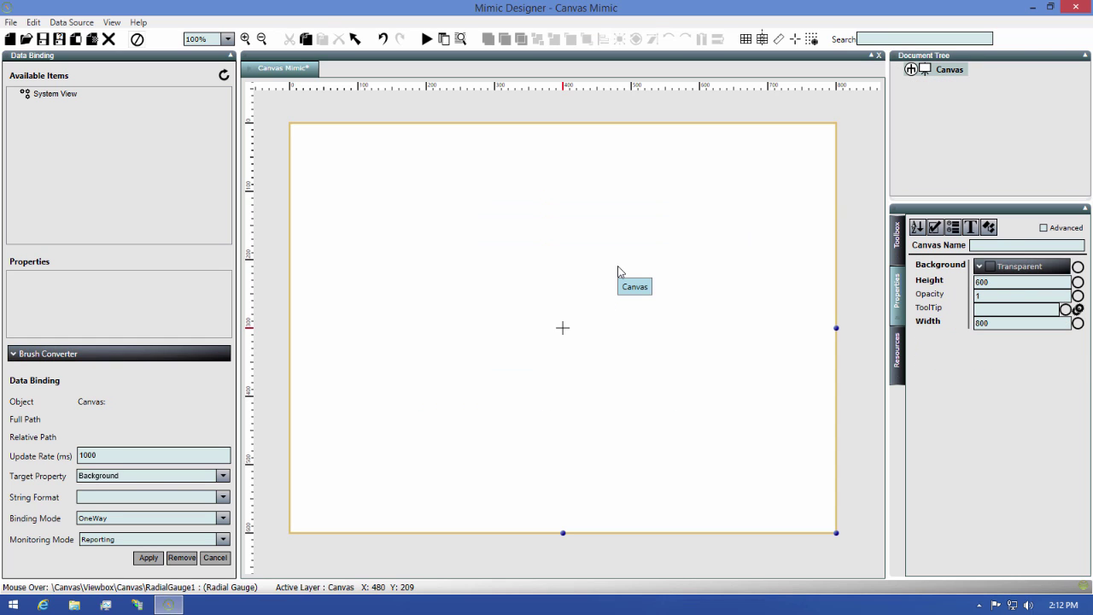
click(897, 237)
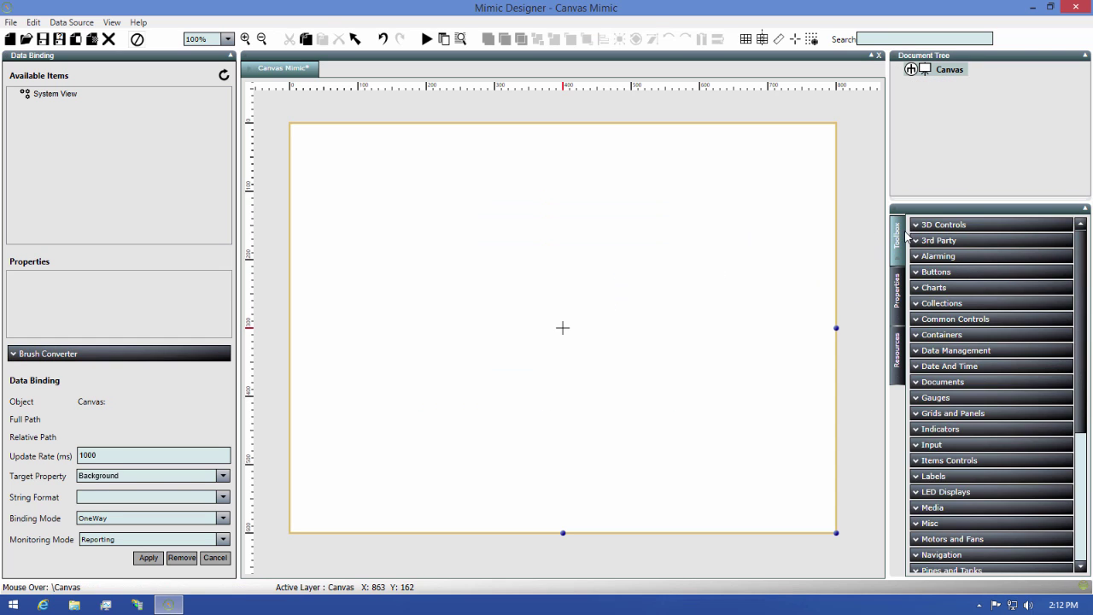
scroll(972, 478, down, 3)
click(971, 494)
scroll(971, 500, down, 3)
click(948, 527)
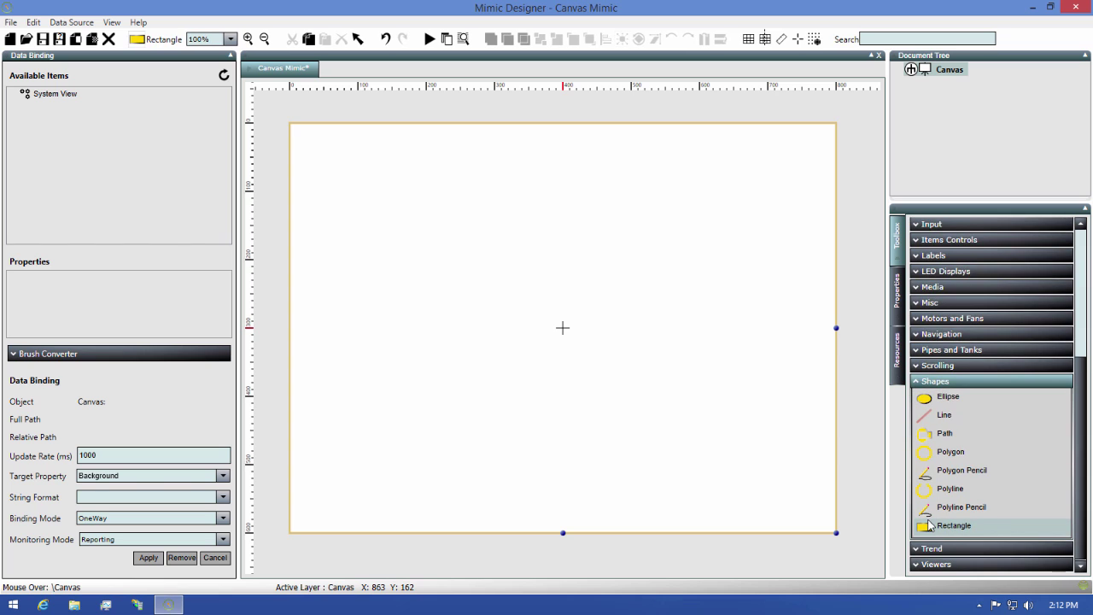
mouse_move(304, 146)
mouse_down()
mouse_move(453, 311)
mouse_move(555, 330)
mouse_move(786, 512)
mouse_move(820, 521)
mouse_move(807, 527)
mouse_up()
Draw an ellipse, move it over the rectangle's corner, and select both shapes.
drag(698, 471, 692, 448)
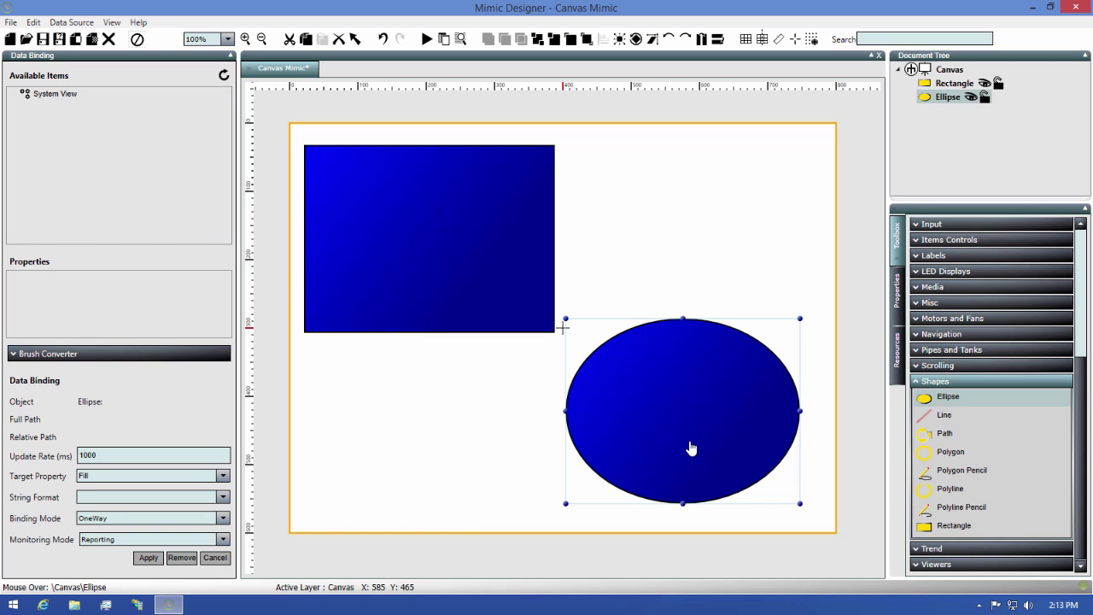
drag(691, 448, 629, 399)
drag(630, 203, 517, 348)
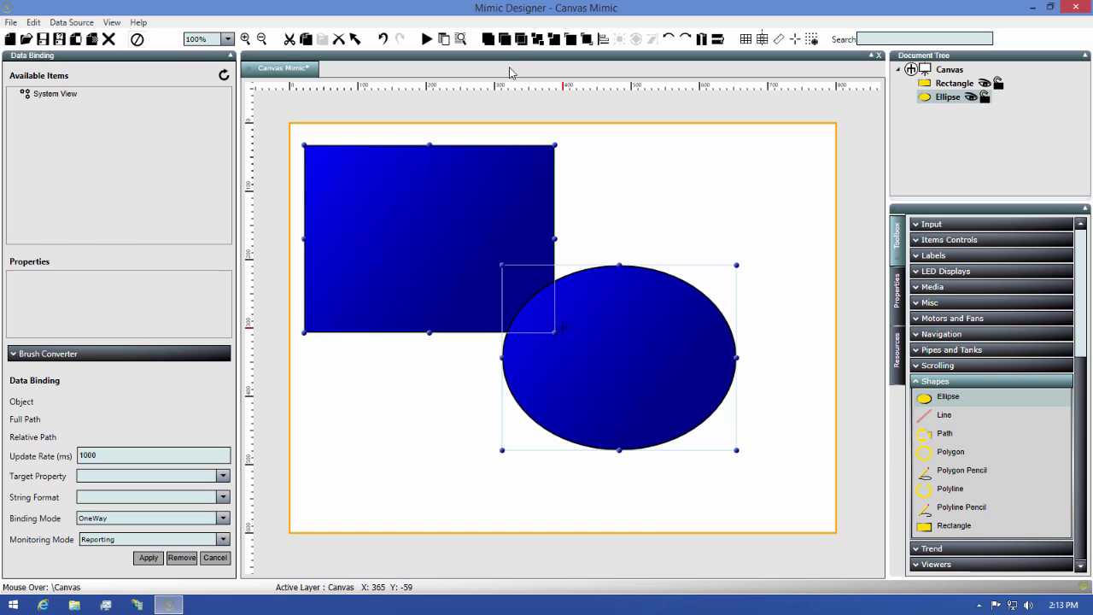
click(488, 39)
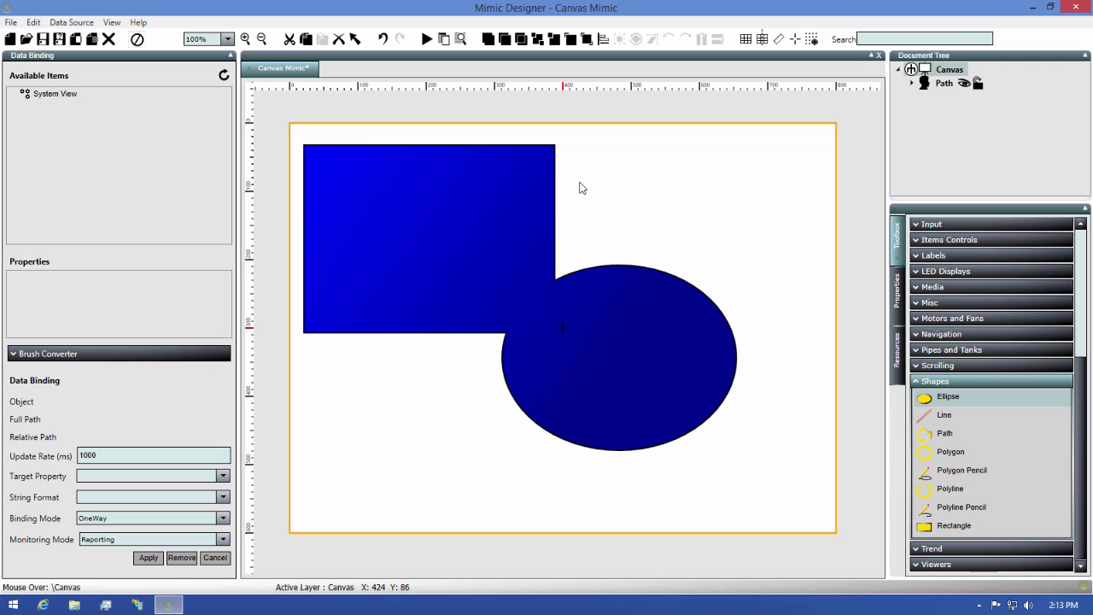
key(ctrl+z)
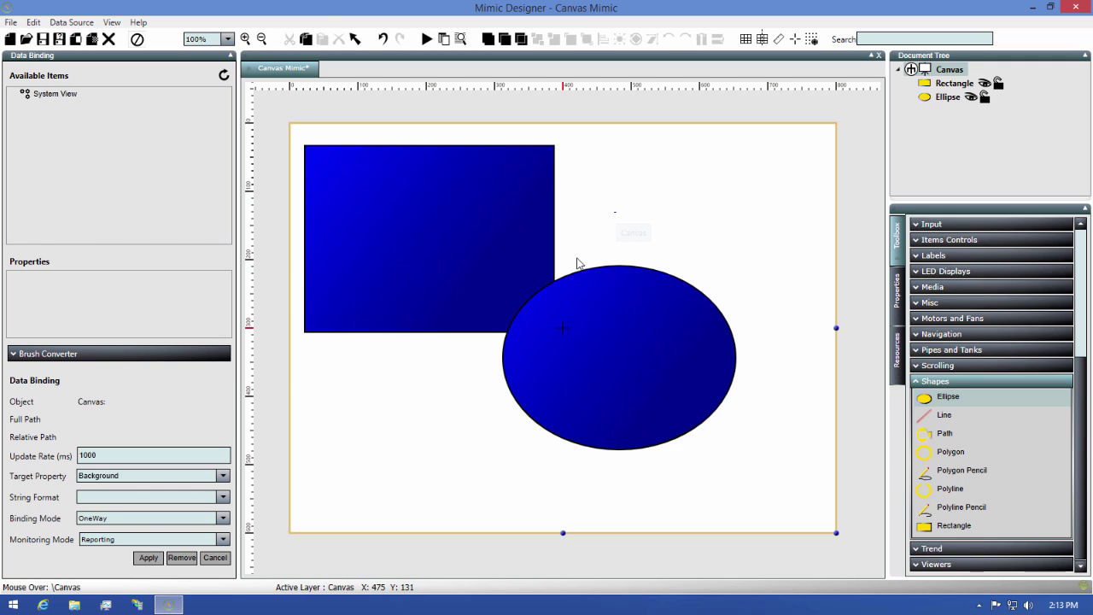
drag(576, 261, 518, 347)
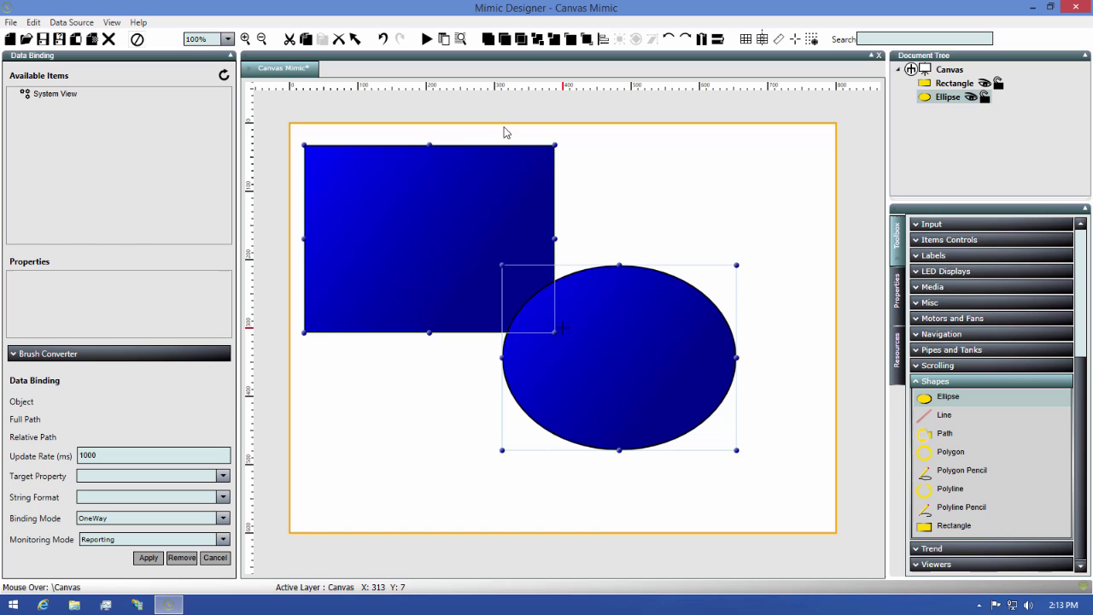
click(506, 40)
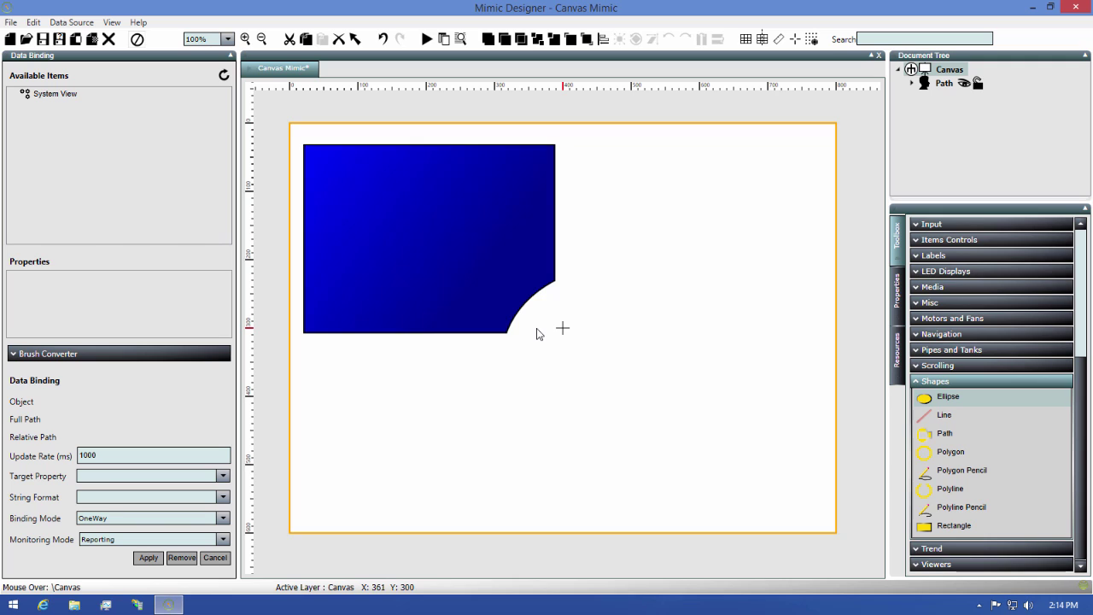
key(ctrl+z)
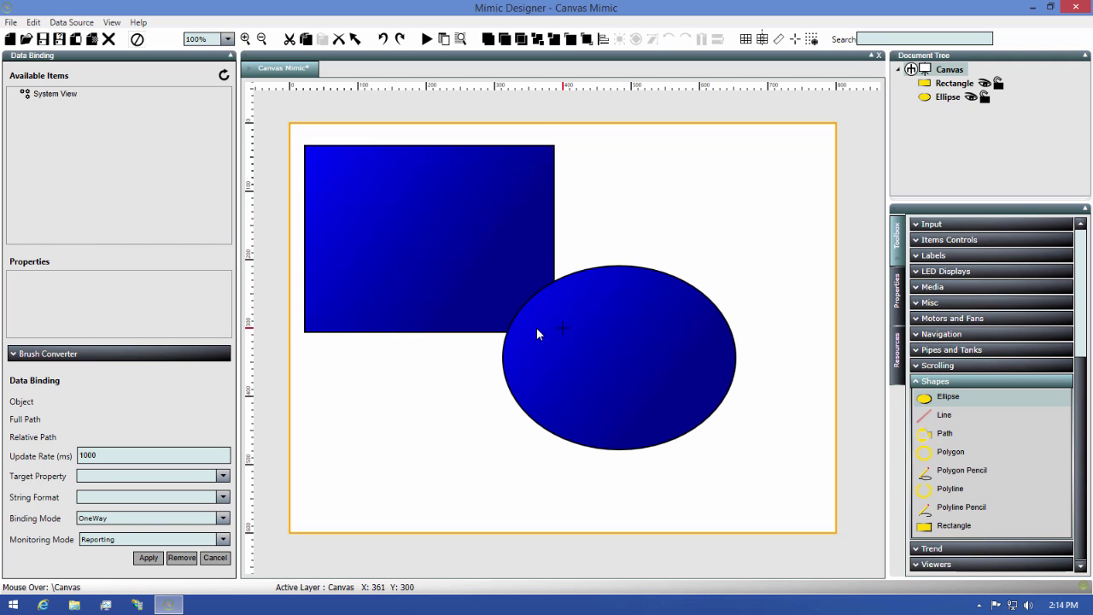
Intersect the rectangle and ellipse, then delete the resulting path.
drag(586, 236, 517, 342)
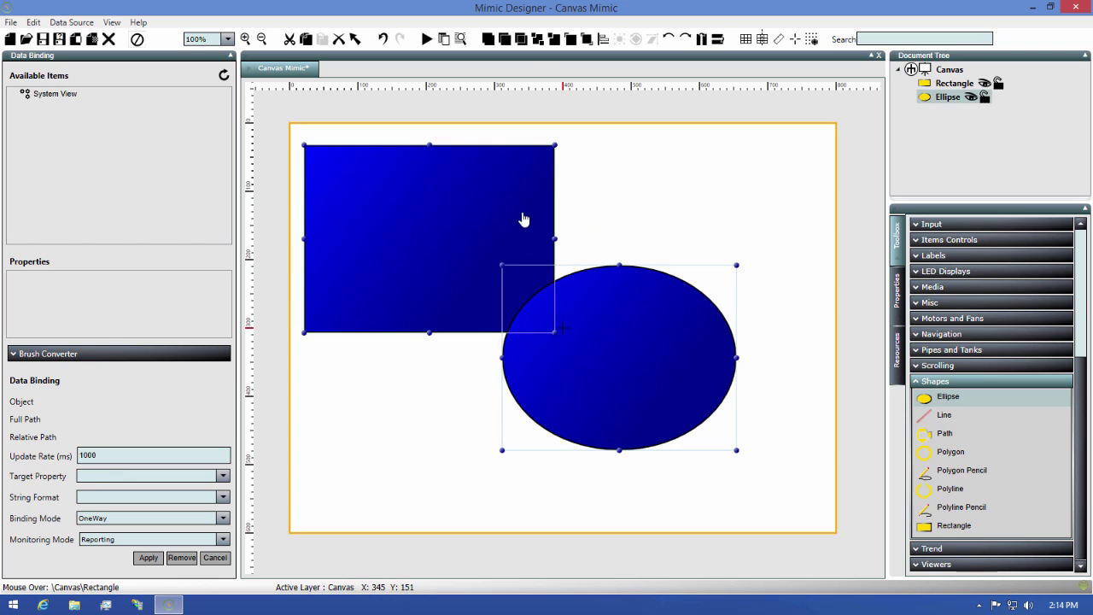
click(521, 40)
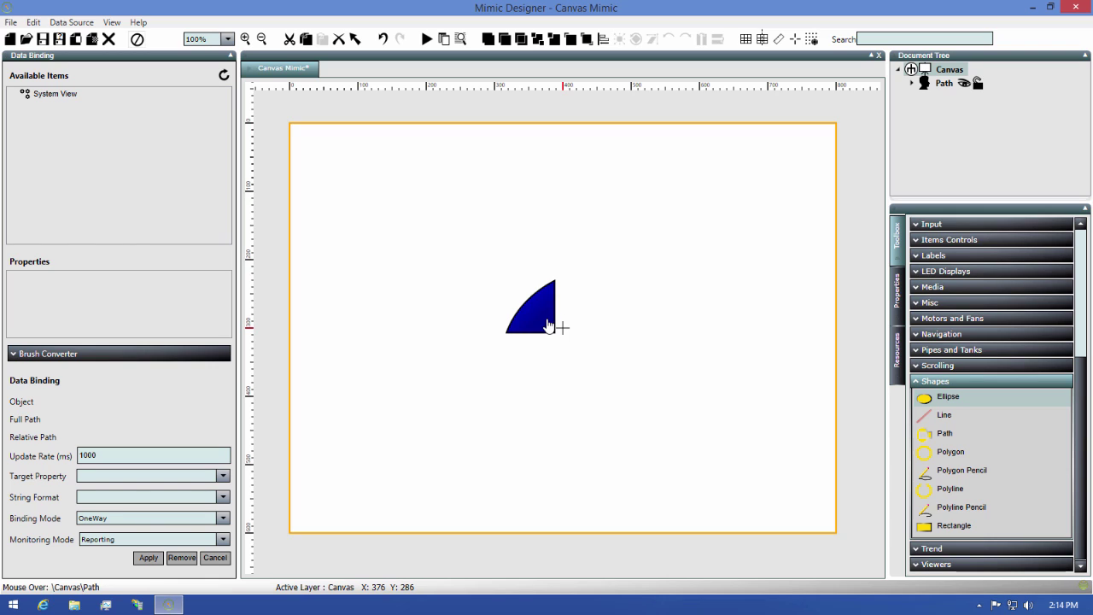
click(547, 326)
key(Delete)
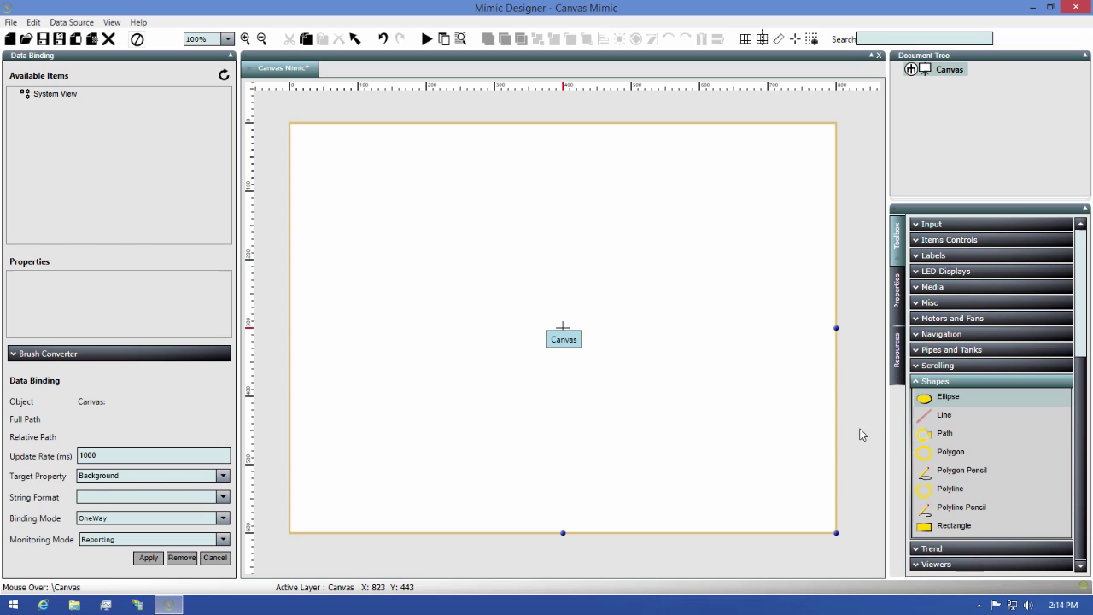
click(934, 452)
click(380, 151)
click(508, 227)
click(436, 329)
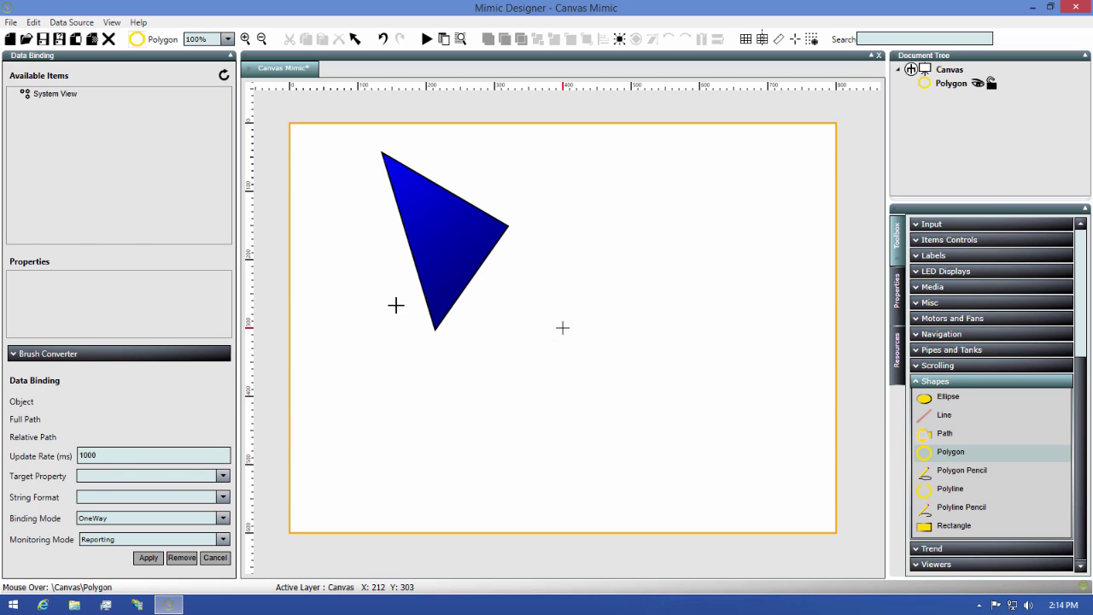
click(373, 280)
double_click(468, 243)
double_click(362, 202)
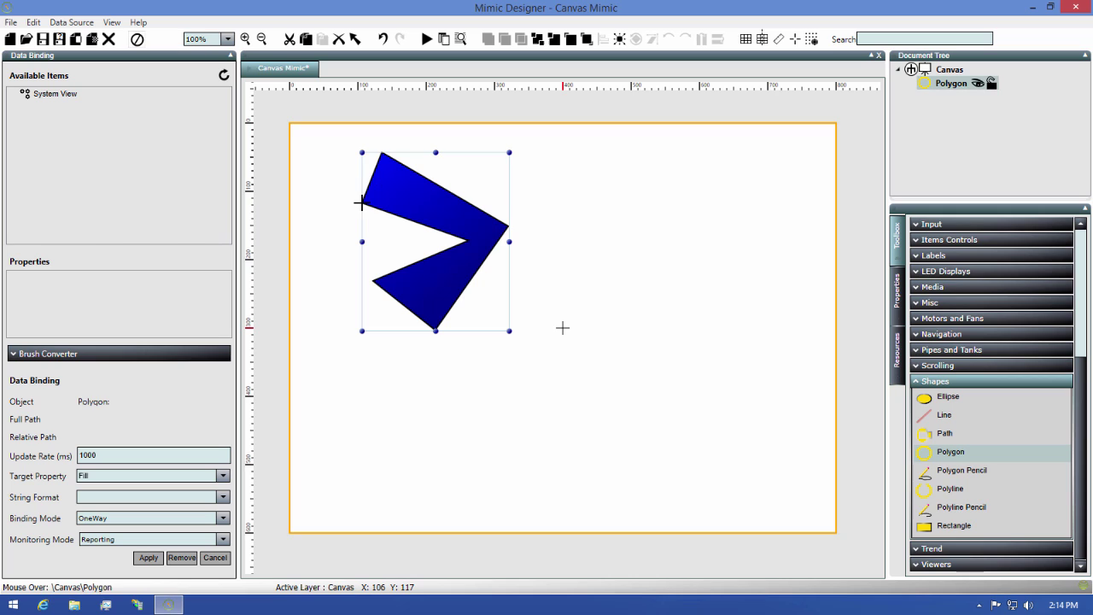
click(953, 489)
click(648, 153)
click(753, 213)
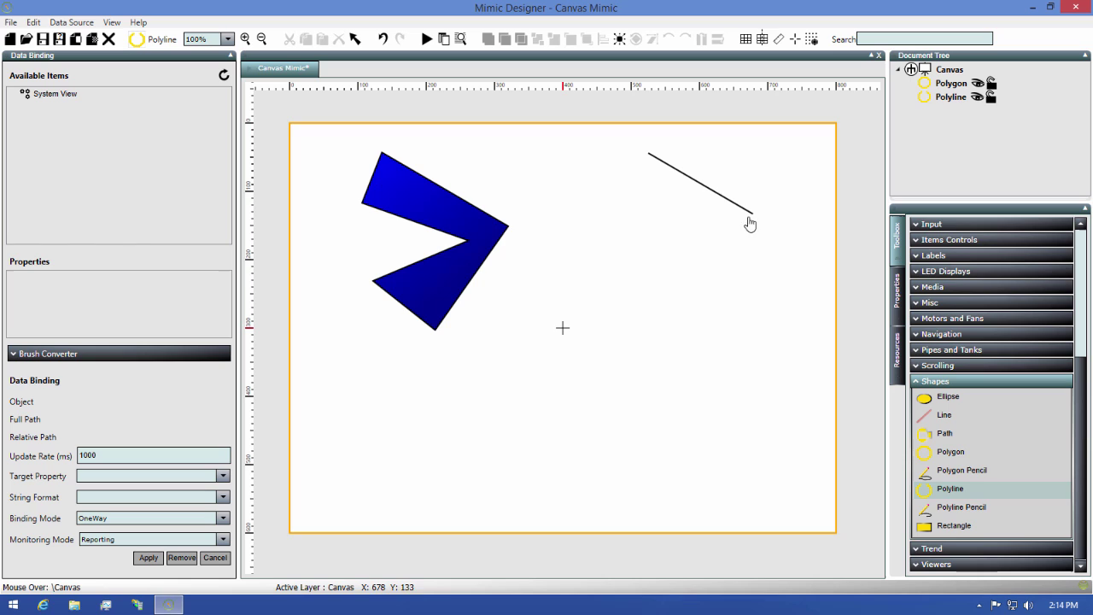
click(654, 336)
click(597, 245)
click(708, 228)
click(640, 173)
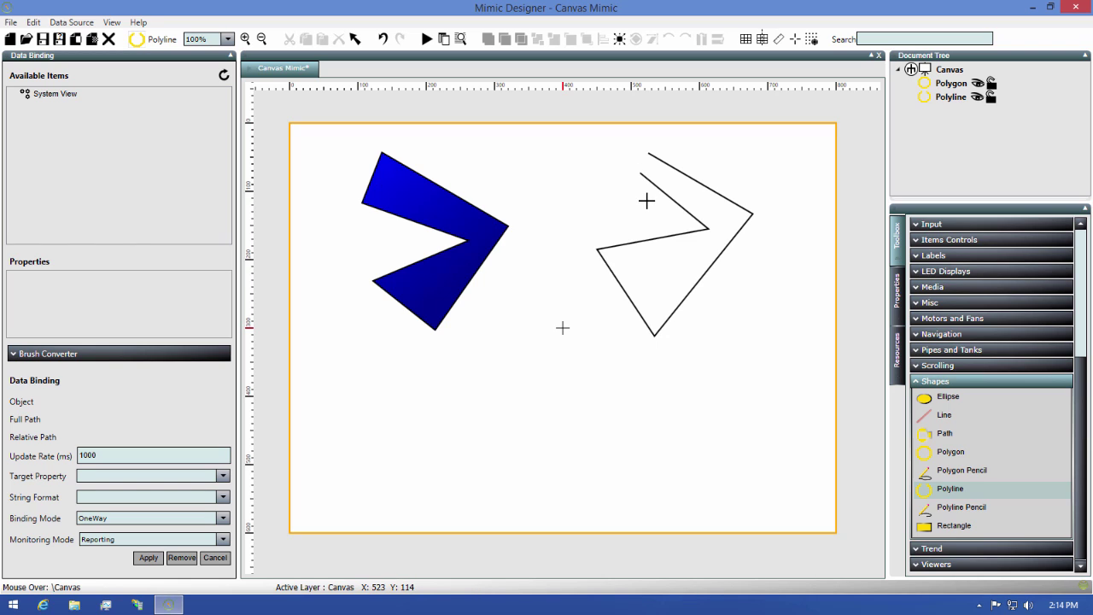
key(Escape)
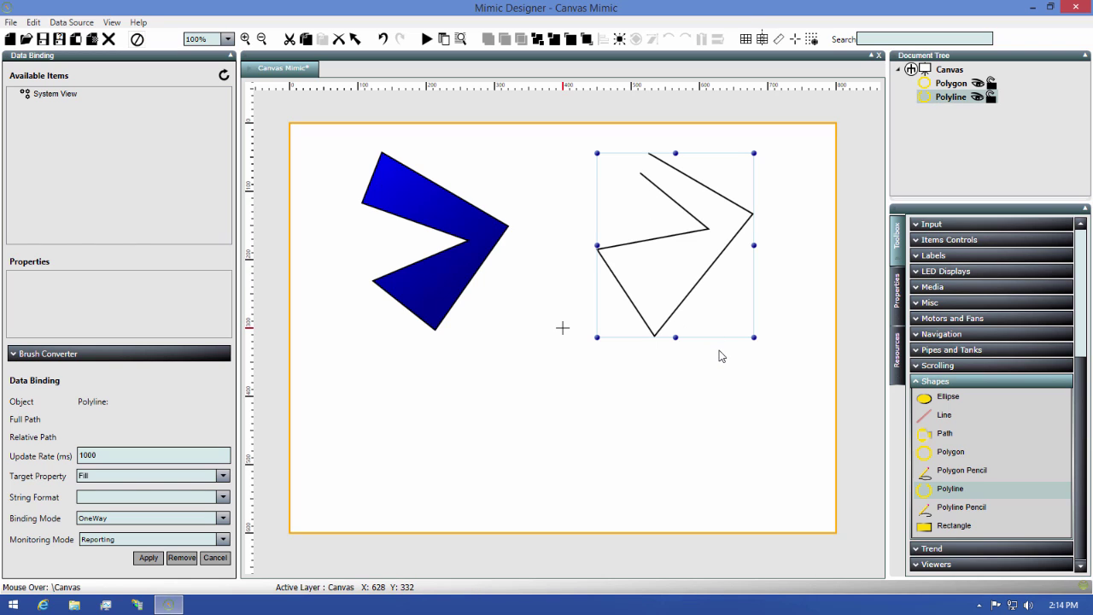
drag(720, 384, 364, 225)
key(Delete)
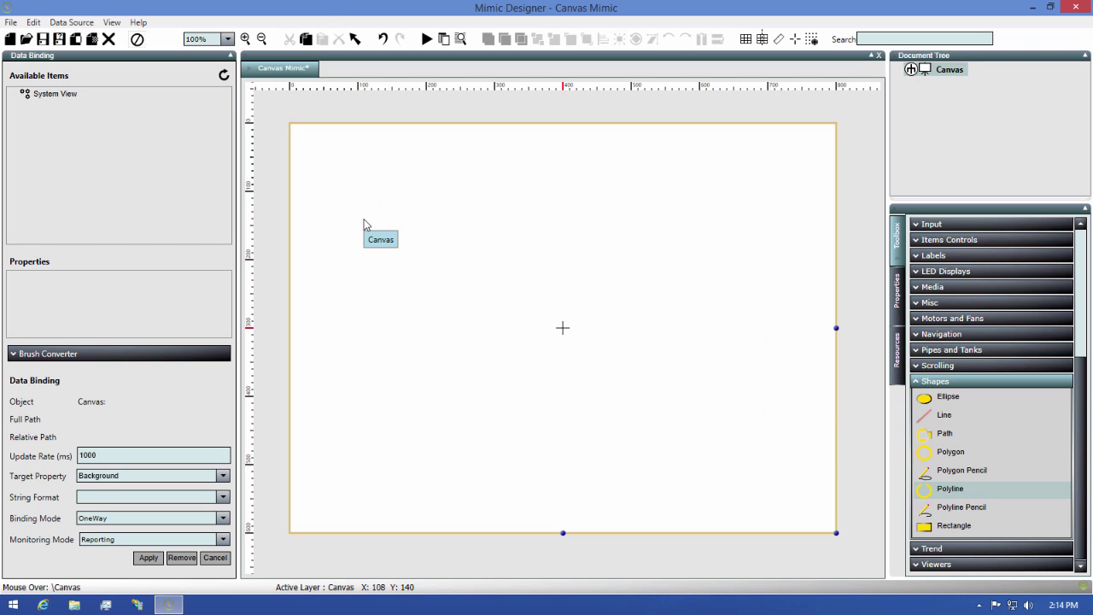
Draw a Path across the canvas centre and open it for layer editing.
click(927, 437)
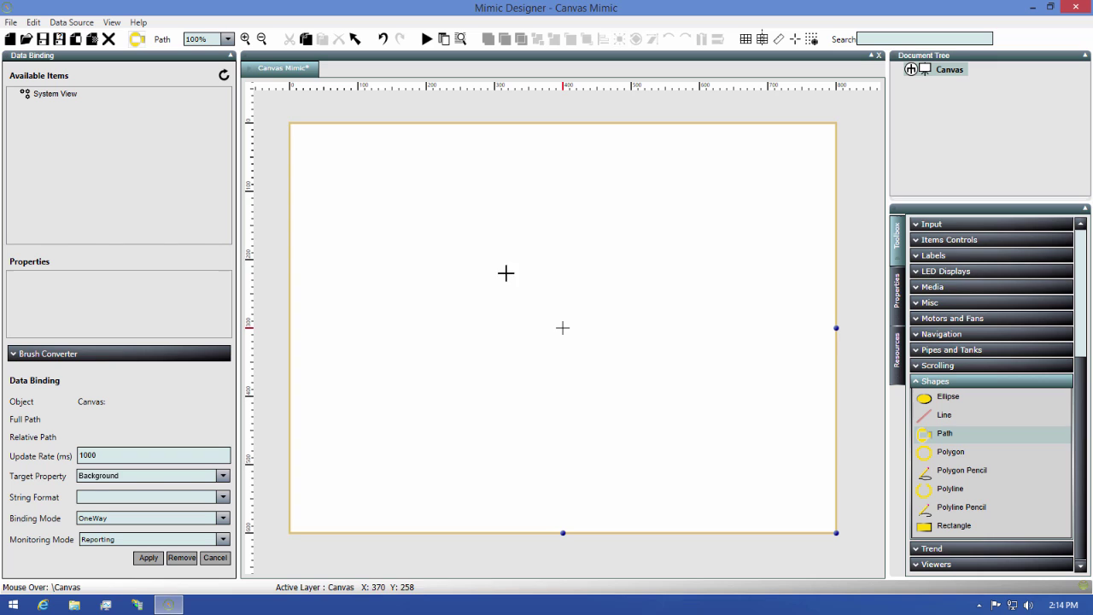
drag(333, 163, 695, 481)
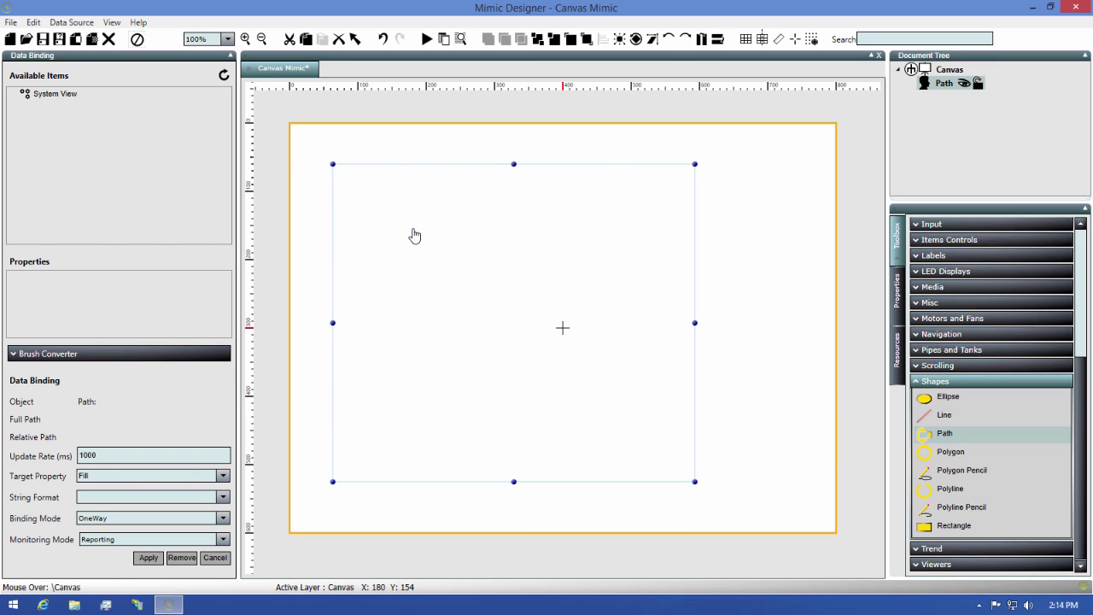
right_click(413, 230)
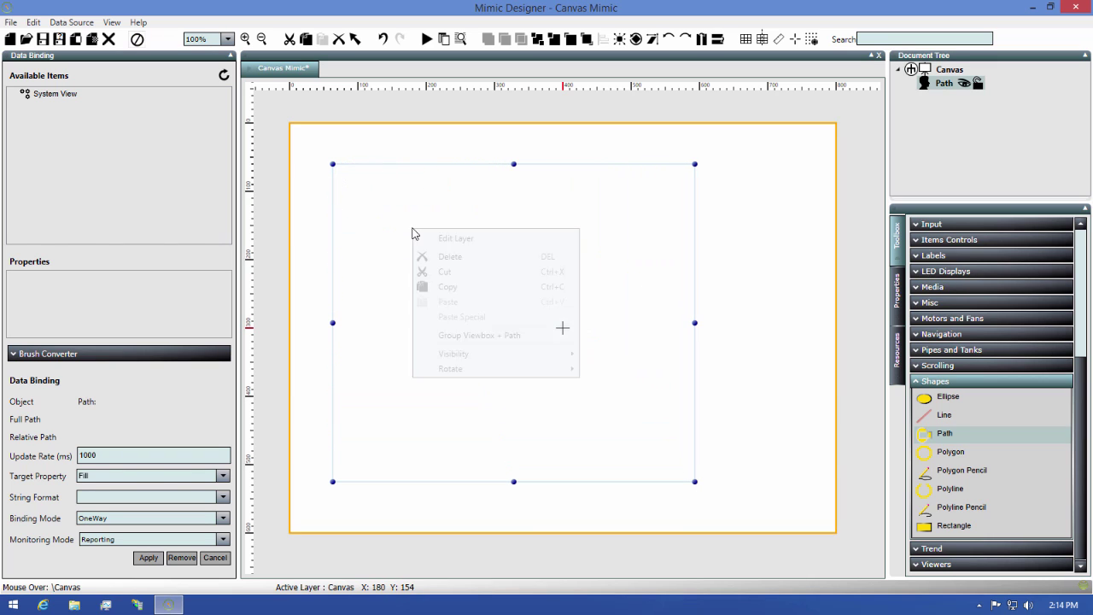
click(460, 241)
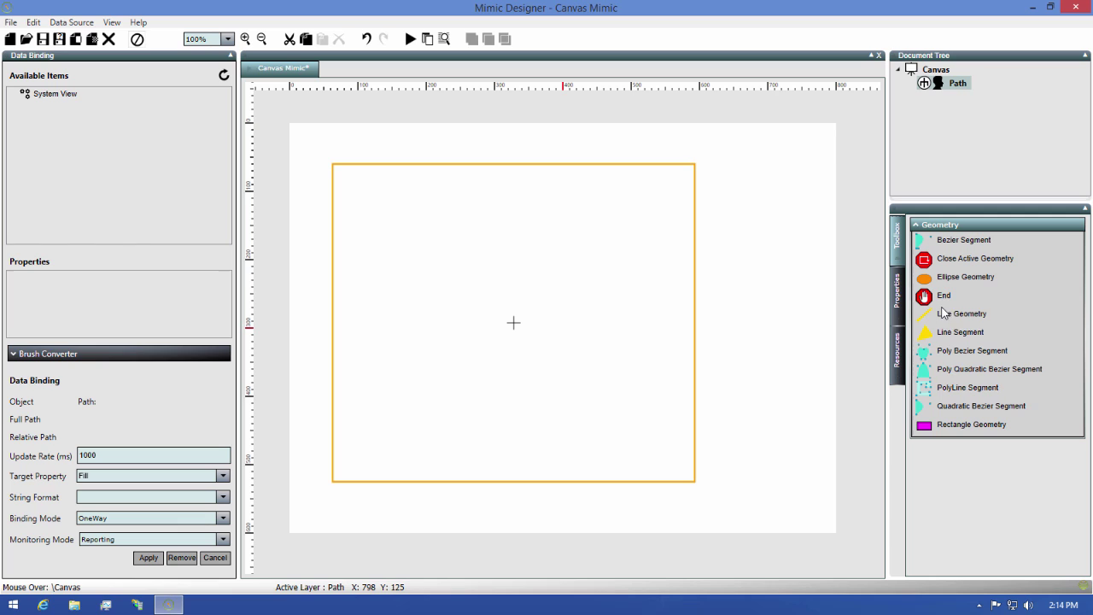
Trace a five-point Bezier outline, then curve its upper-left edge outward.
click(952, 247)
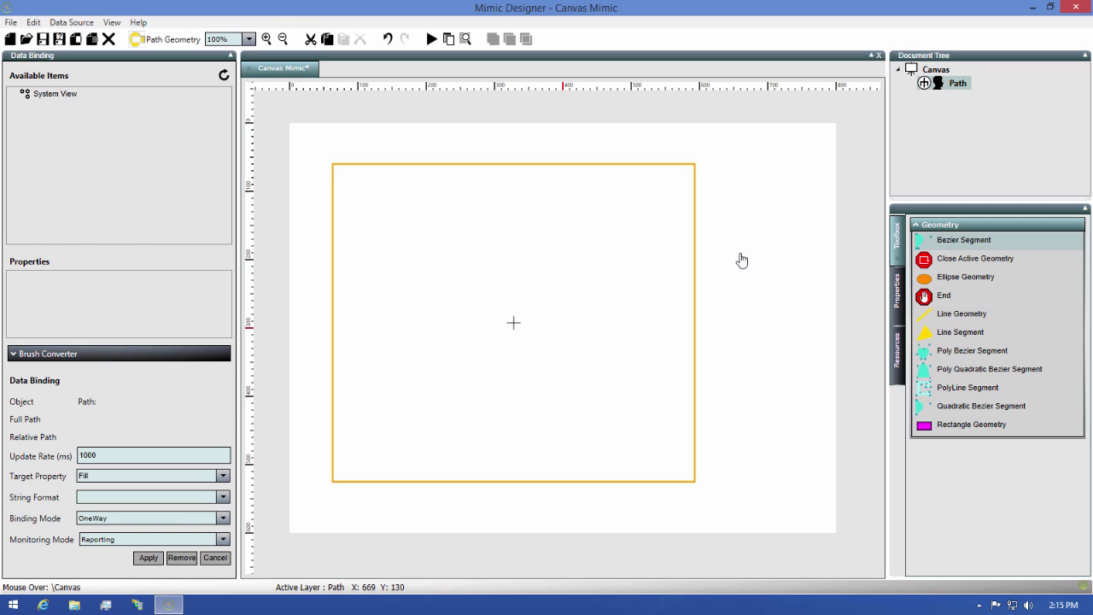
click(379, 381)
click(449, 220)
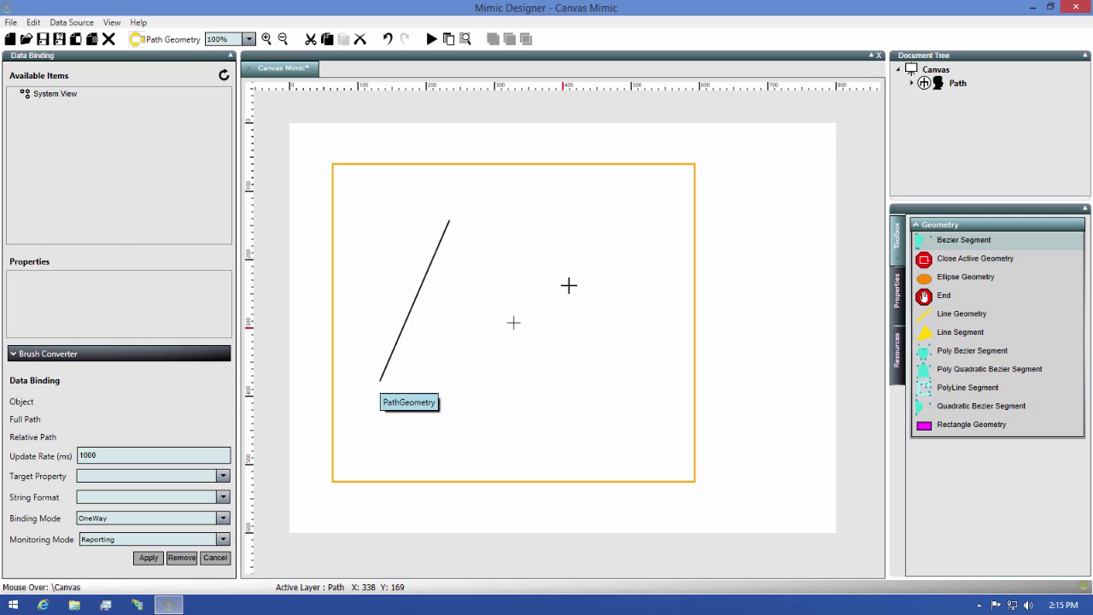
click(597, 316)
click(537, 410)
click(487, 334)
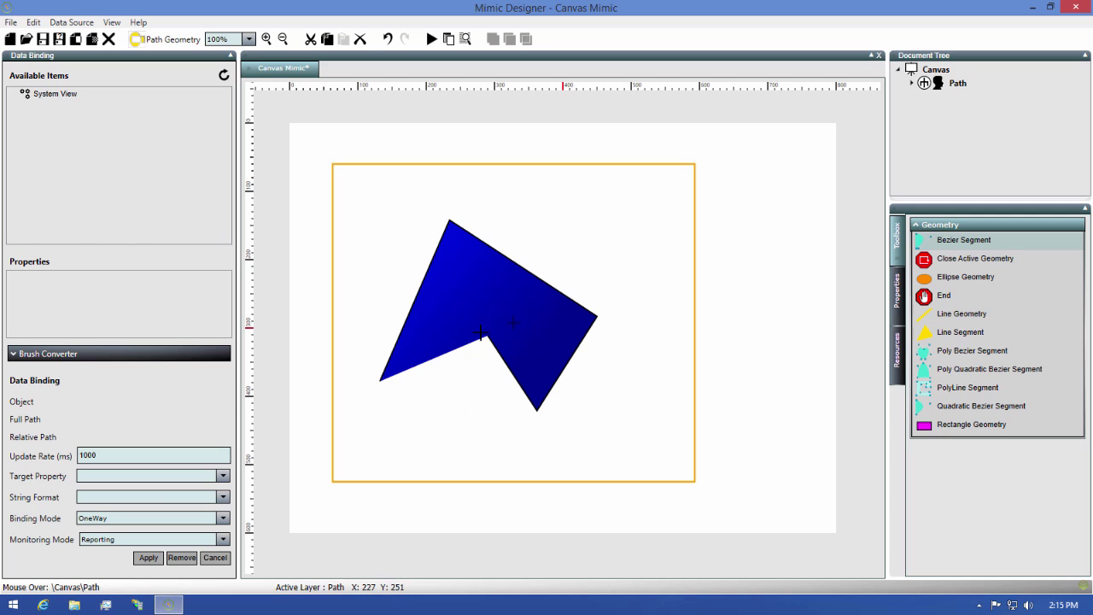
key(Escape)
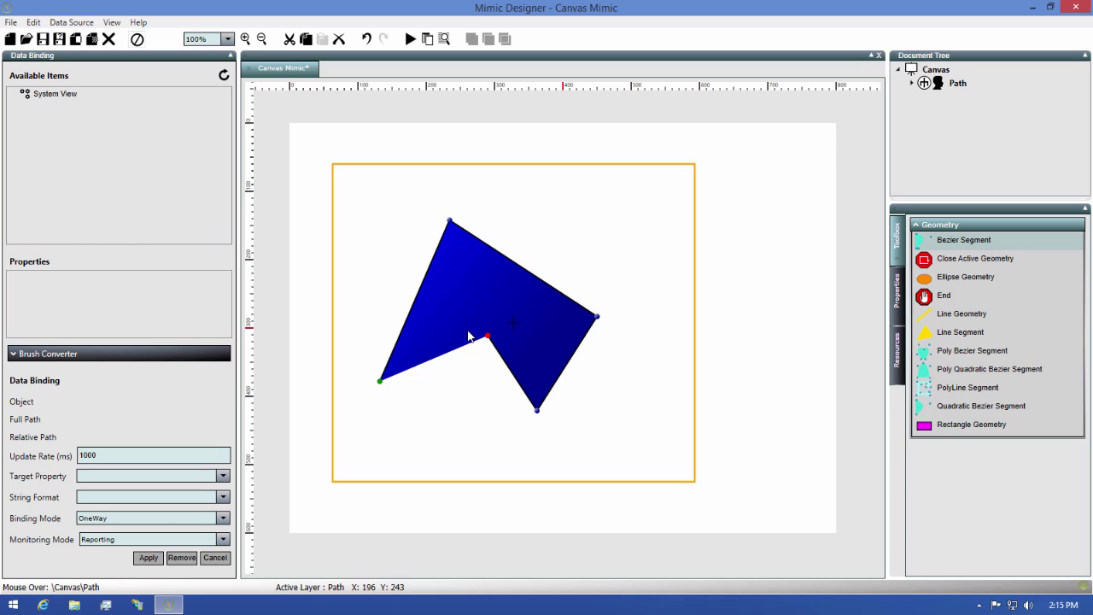
click(461, 227)
drag(461, 225, 345, 224)
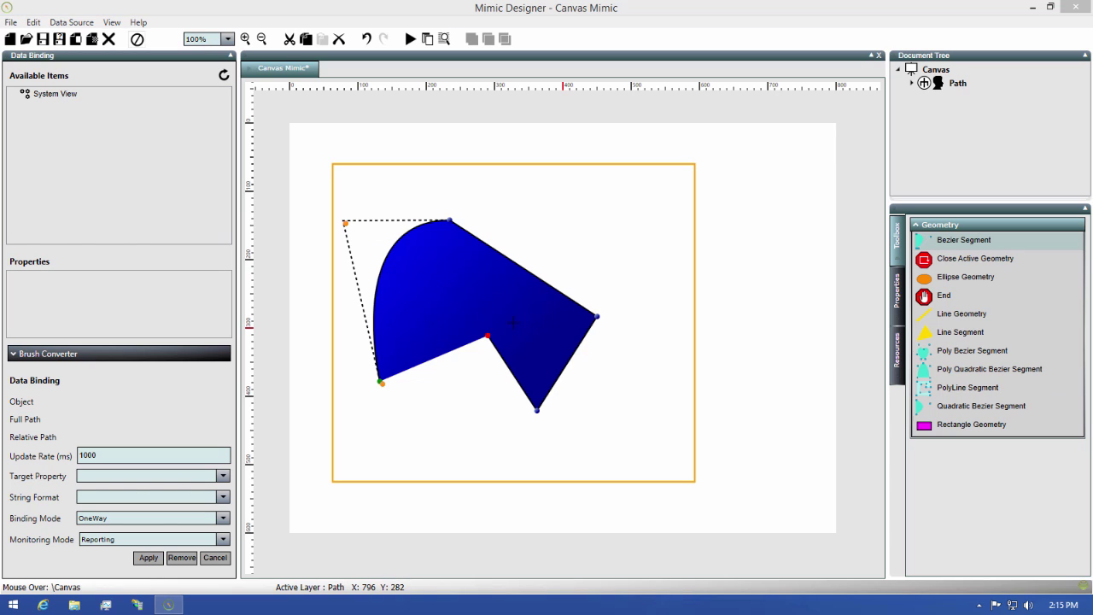